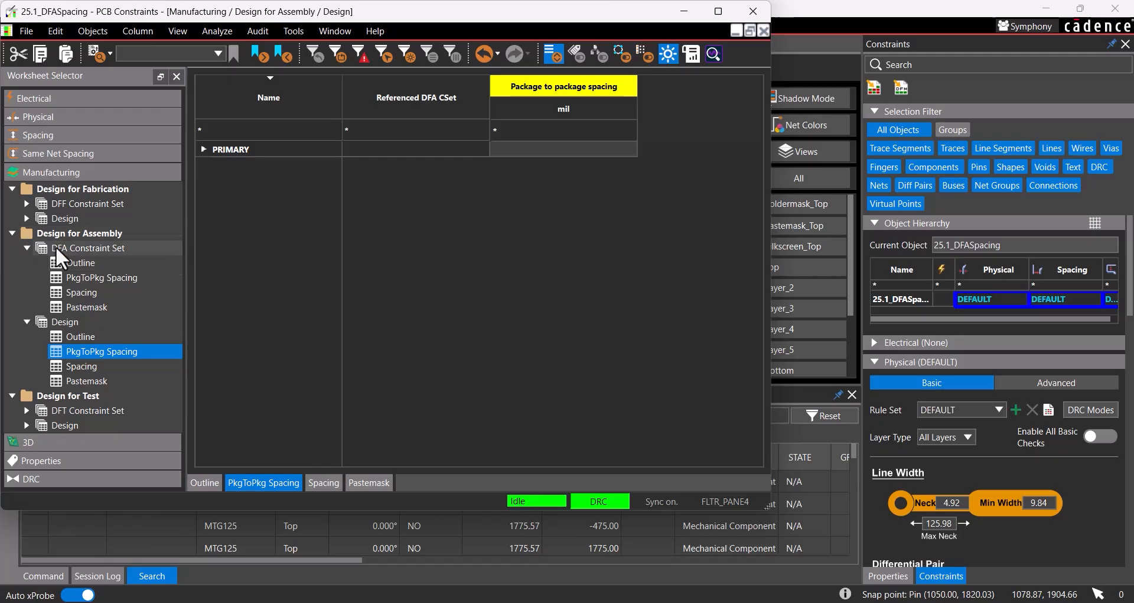
Step: Create a DFA package-to-package spacing constraint set named Package to Package and load all six listed package classes
click(100, 280)
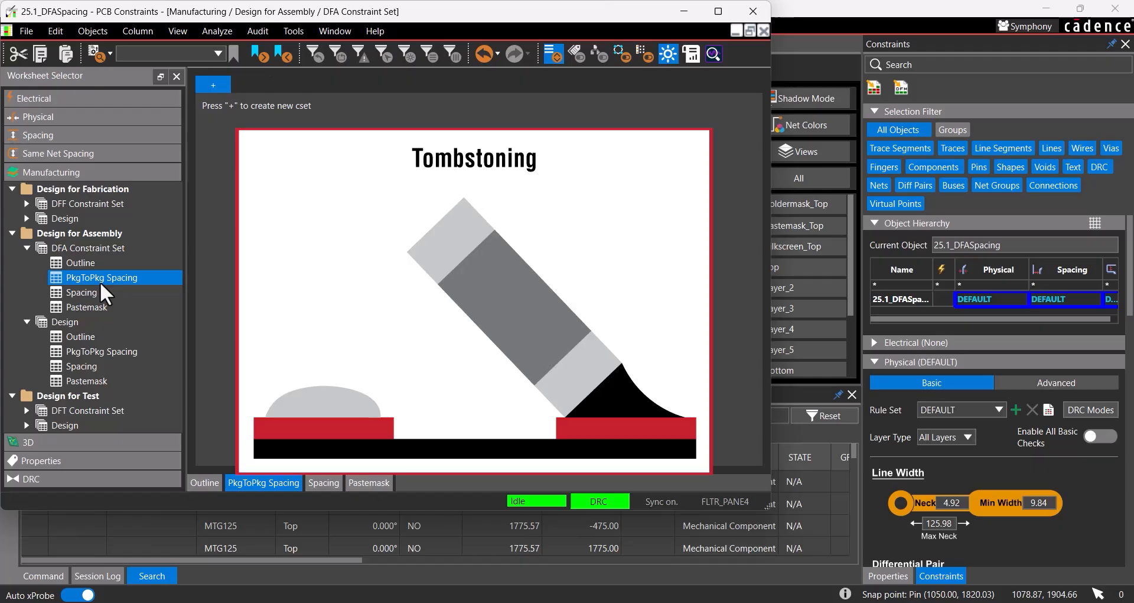
click(212, 81)
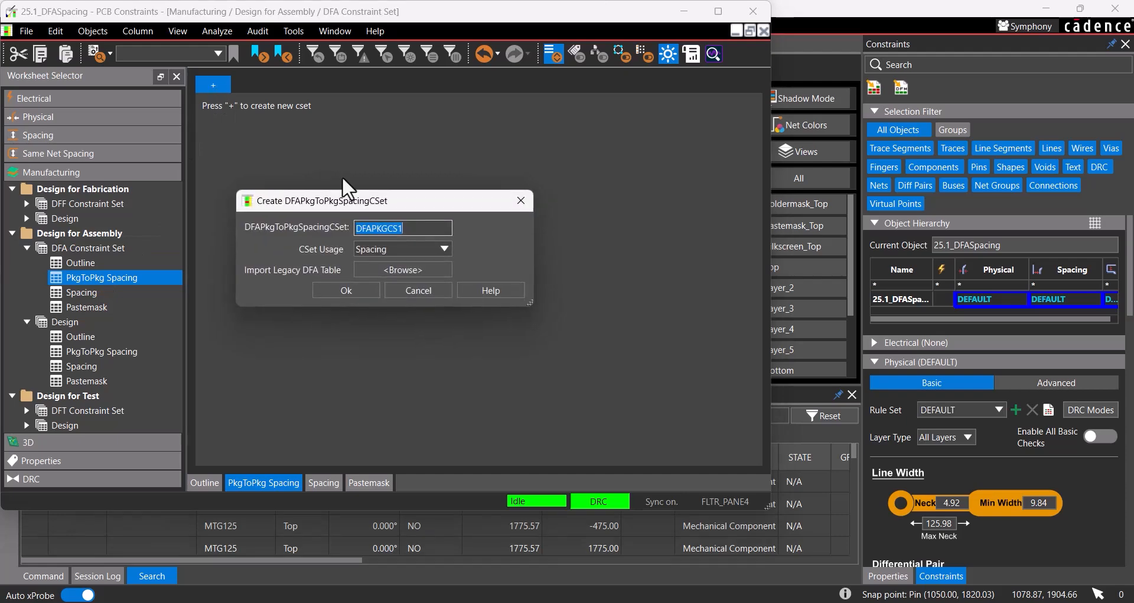
text(Package to Package)
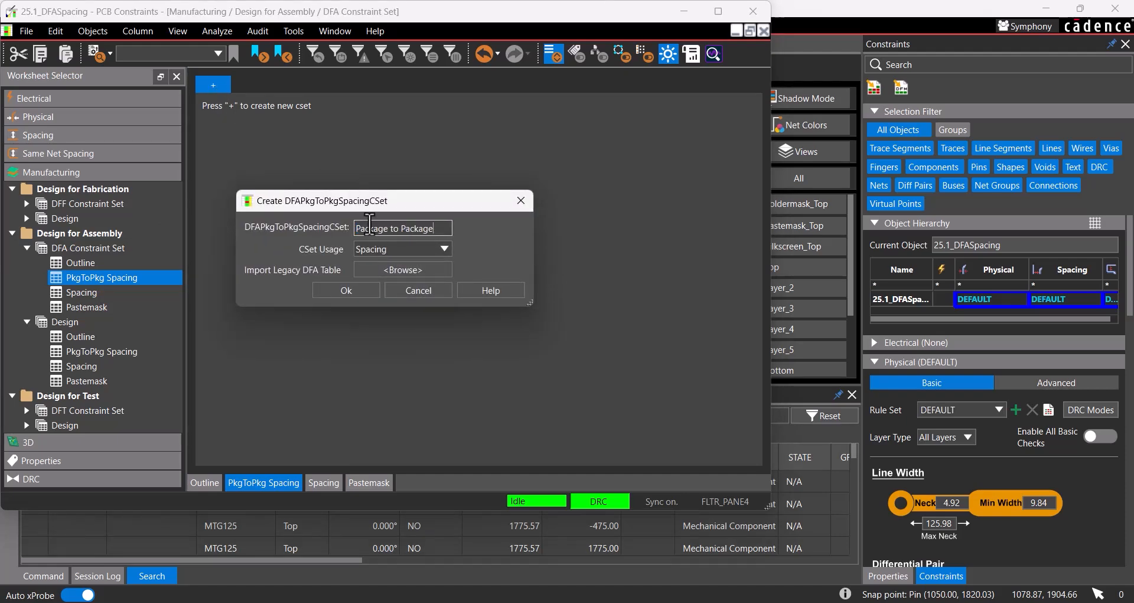
click(360, 293)
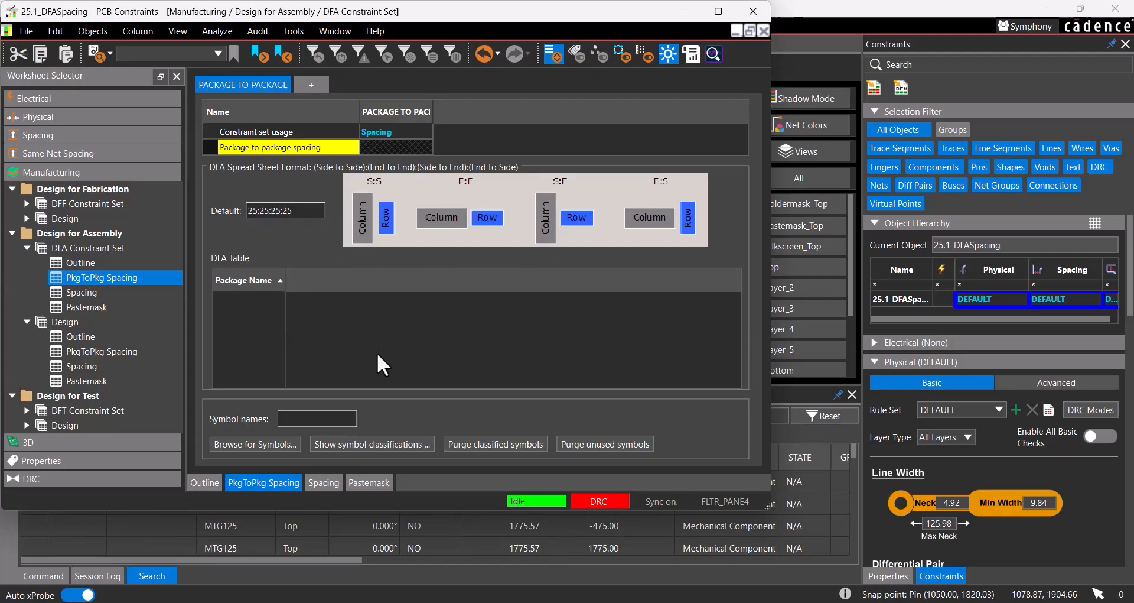
click(421, 447)
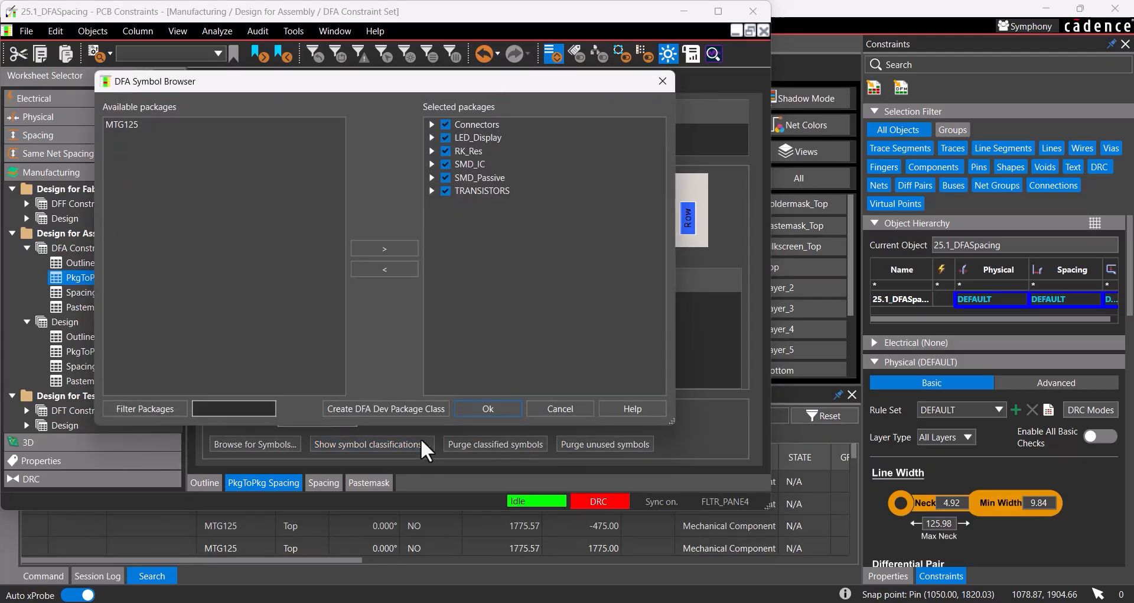
click(471, 402)
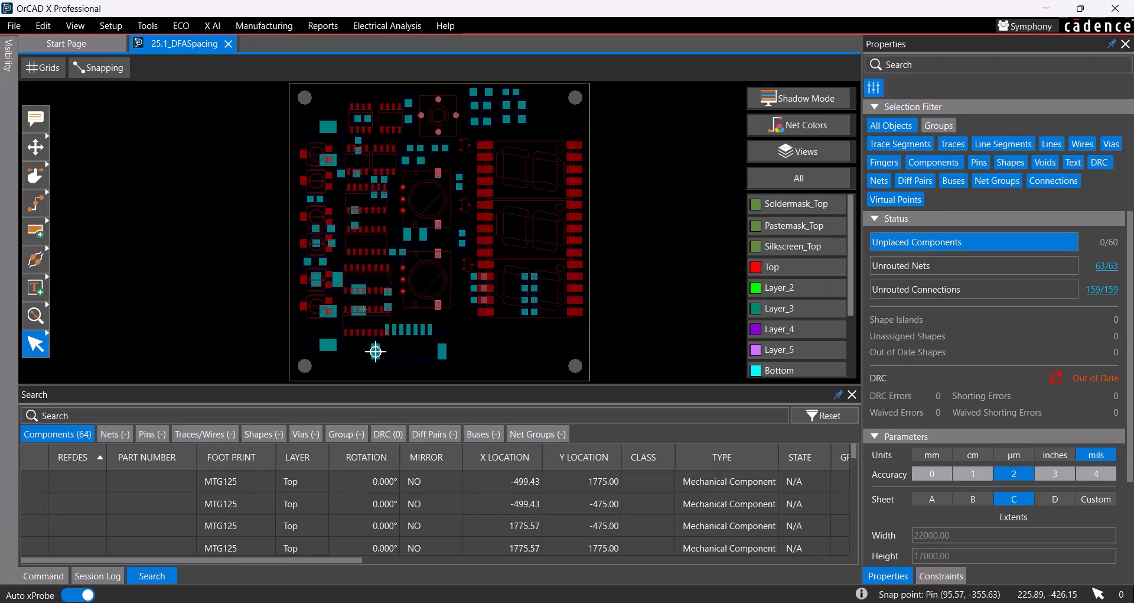
Step: Display the board's constraint settings and launch the Constraint Manager
click(941, 576)
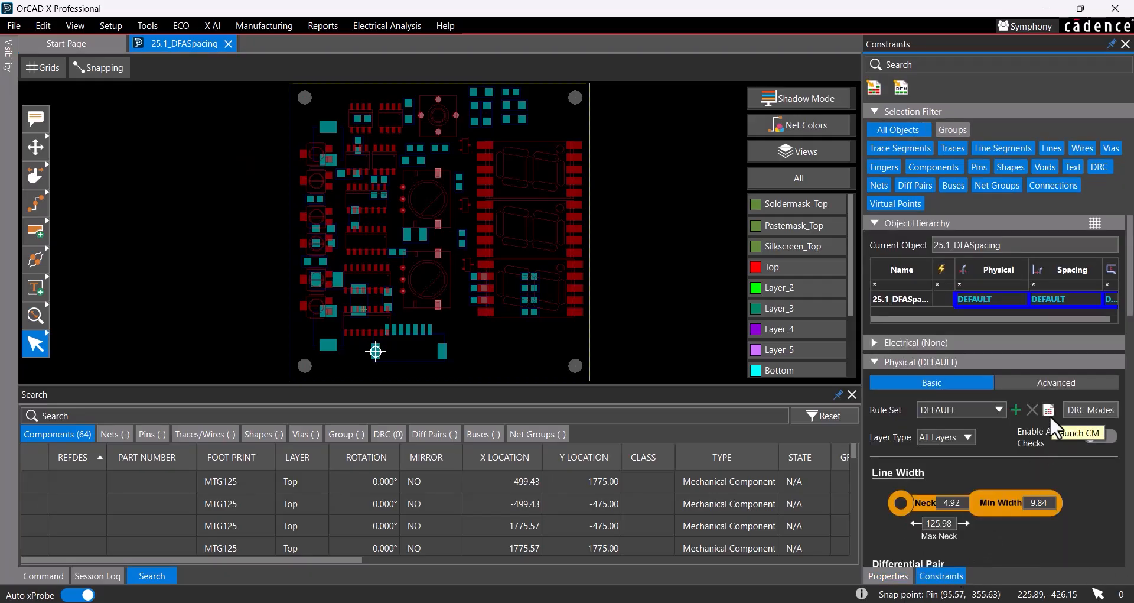
click(401, 26)
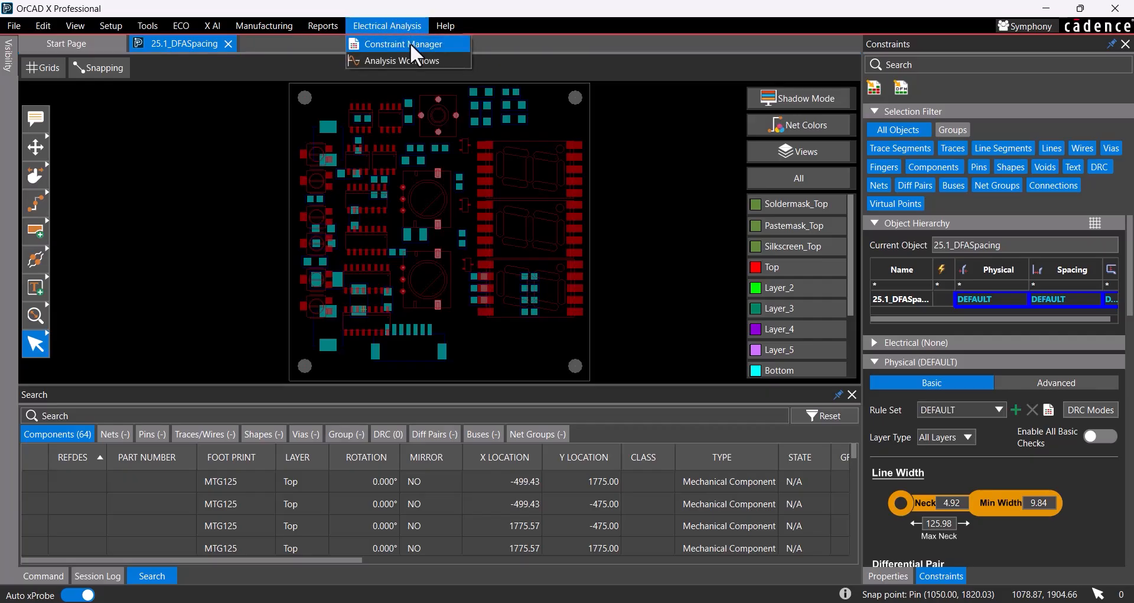
click(410, 44)
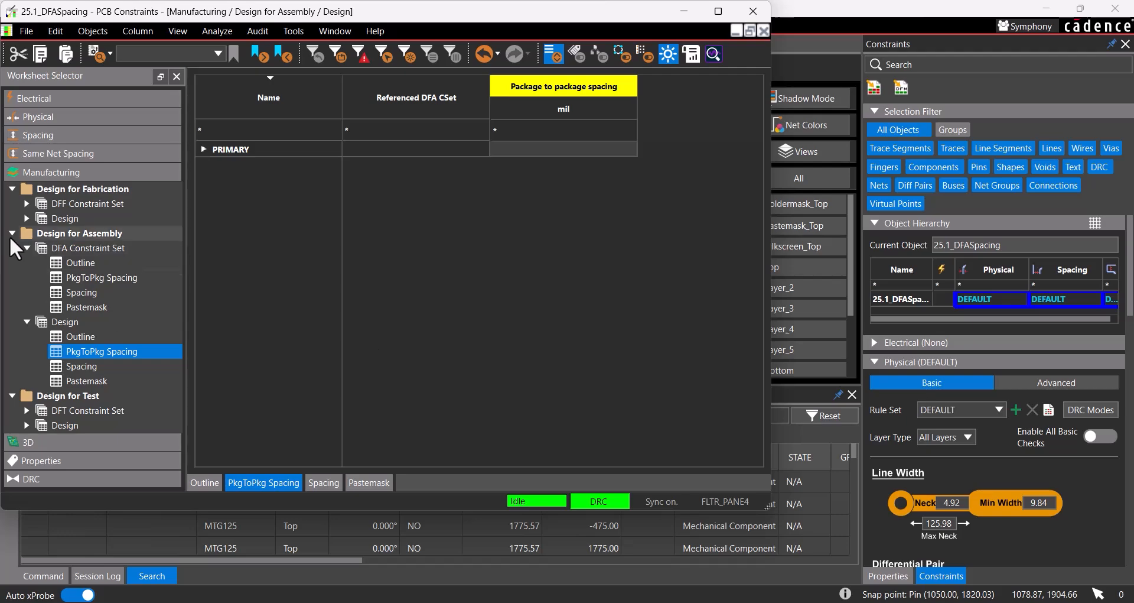
Step: Under Design for Assembly, create the PkgToPkg Spacing constraint set "Package to Package" and fill its DFA table with all symbol classifications
click(100, 279)
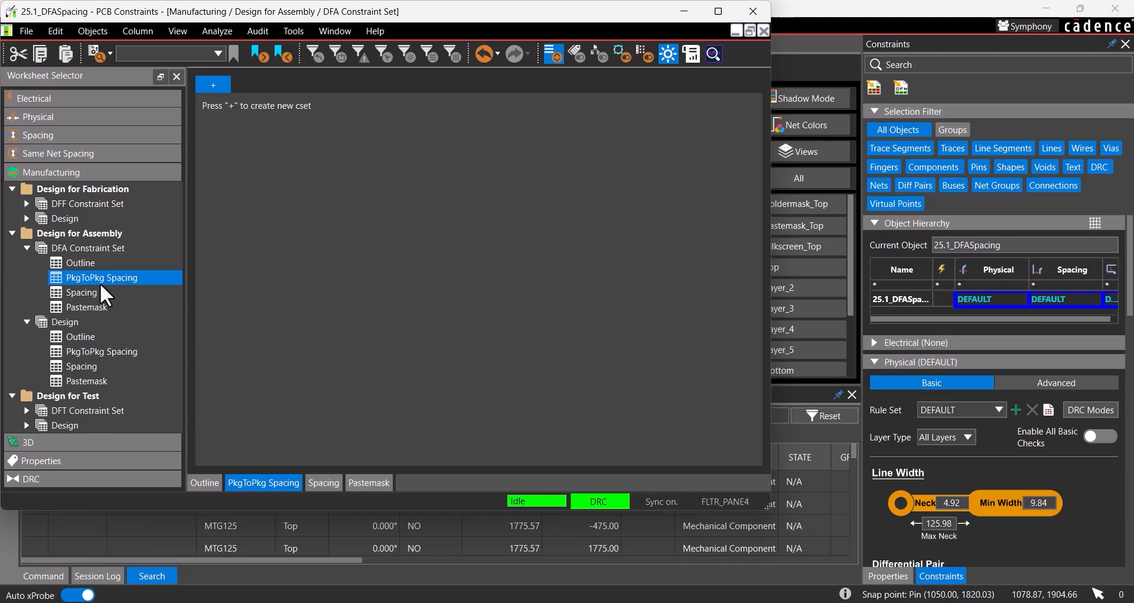
click(212, 83)
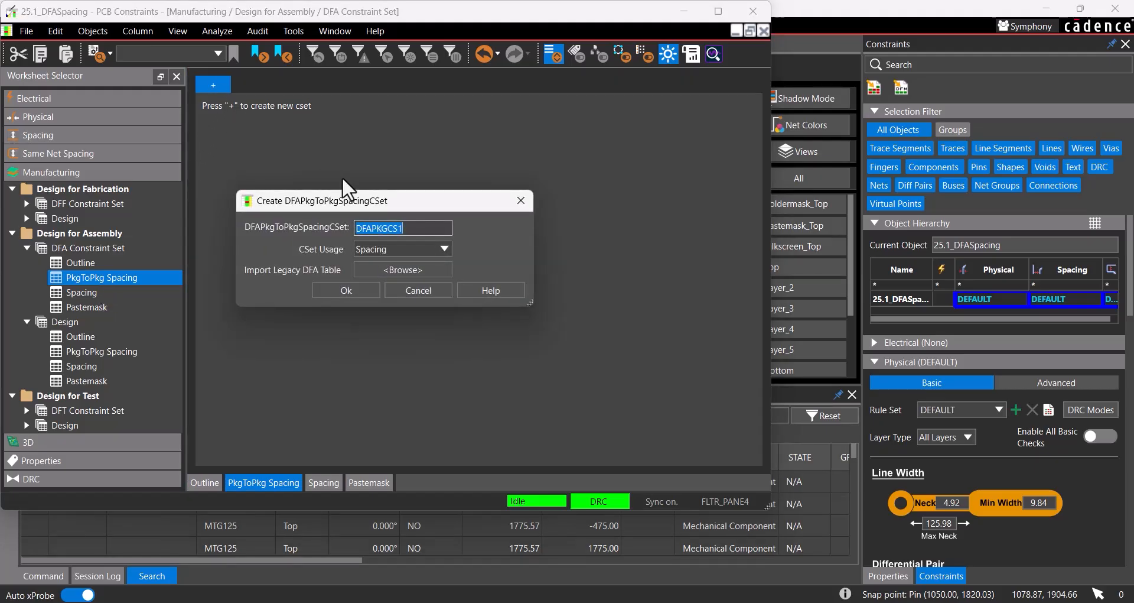
text(Package to Package)
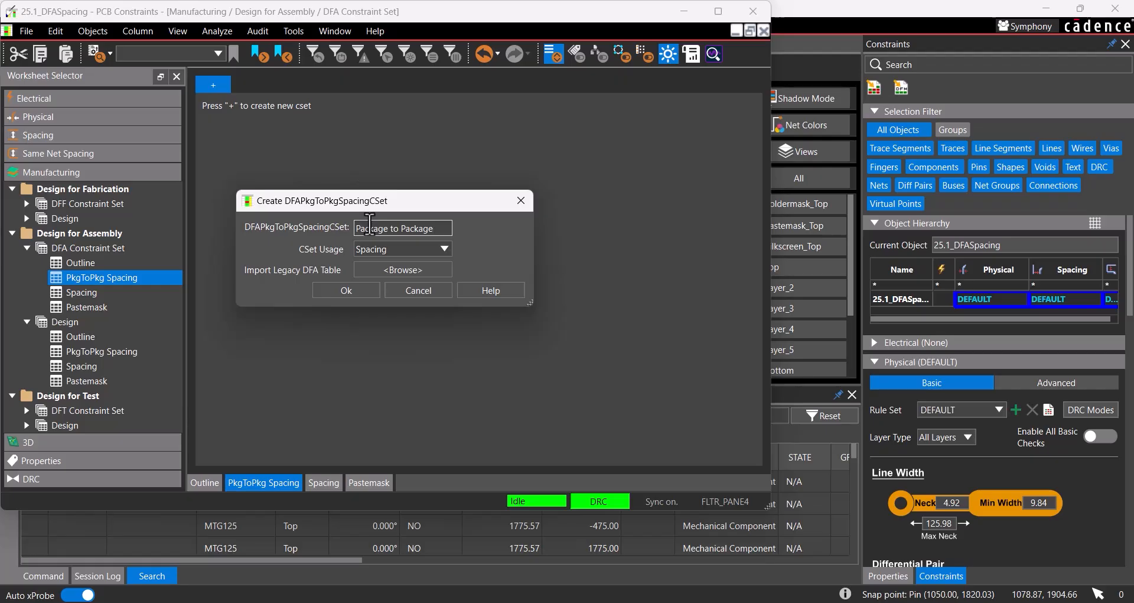
click(360, 293)
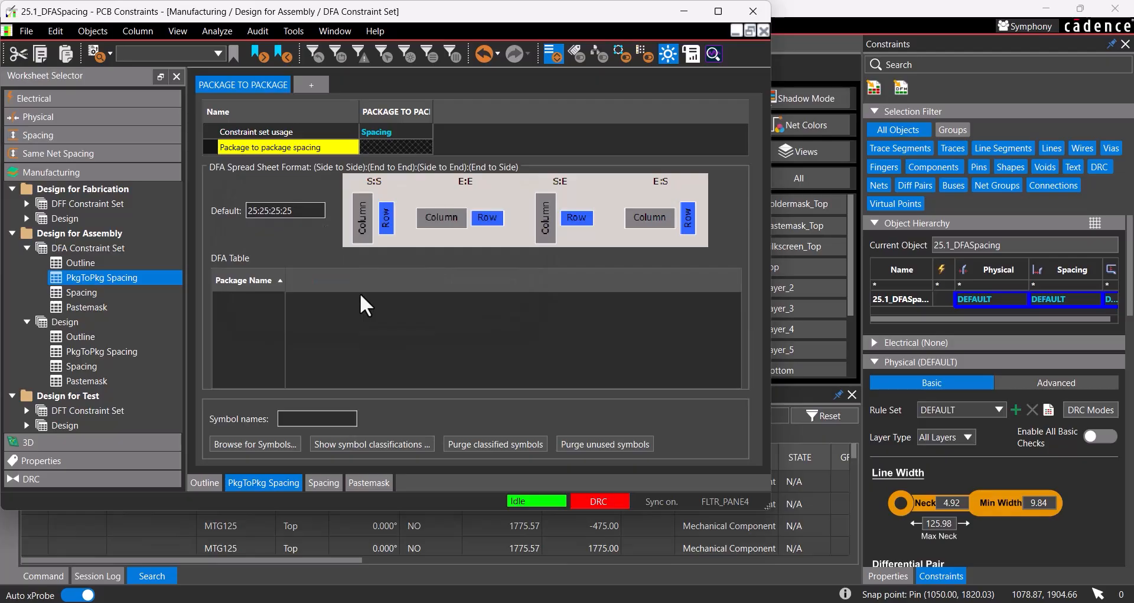
click(420, 446)
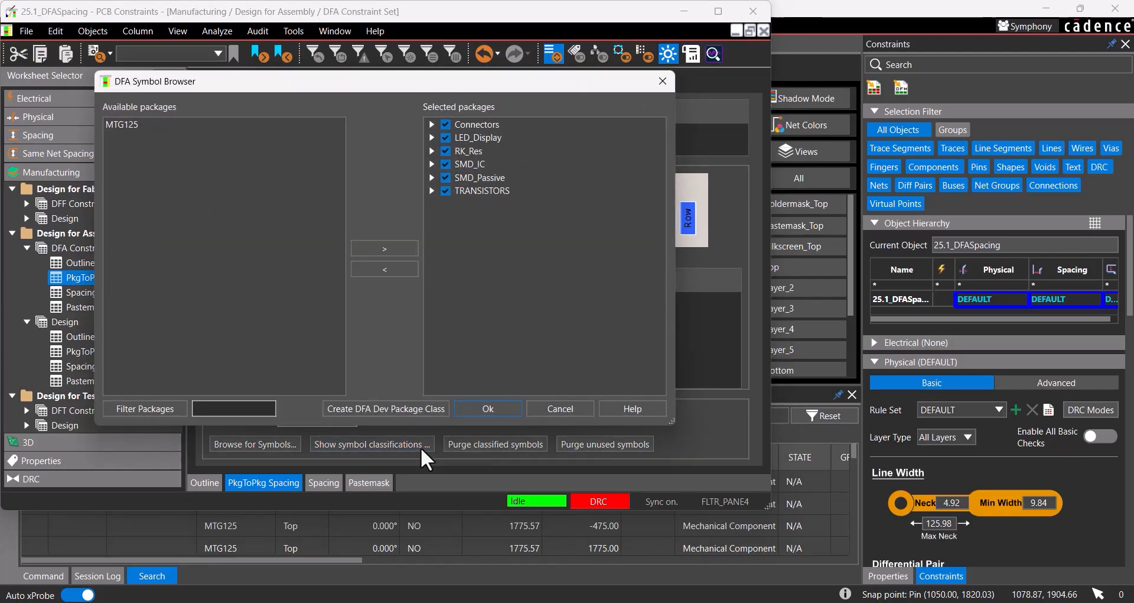
click(471, 404)
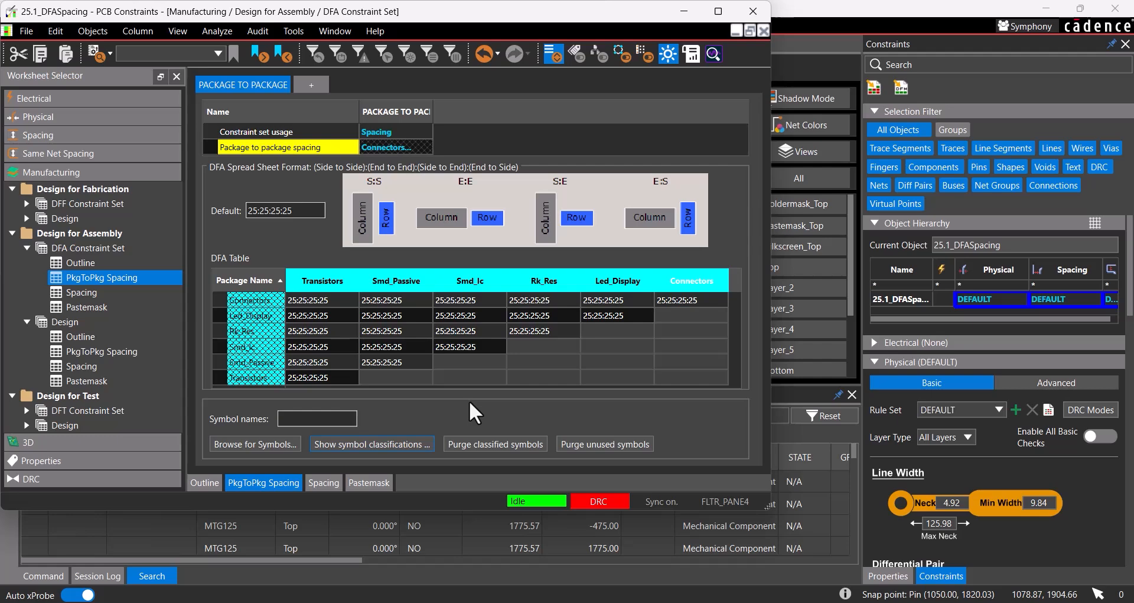
Step: Set the Connectors row to 50:50:50:50 for Smd_Passive, Smd_Ic, Rk_Res, Led_Display and Connectors in the DFA table
drag(394, 298, 594, 306)
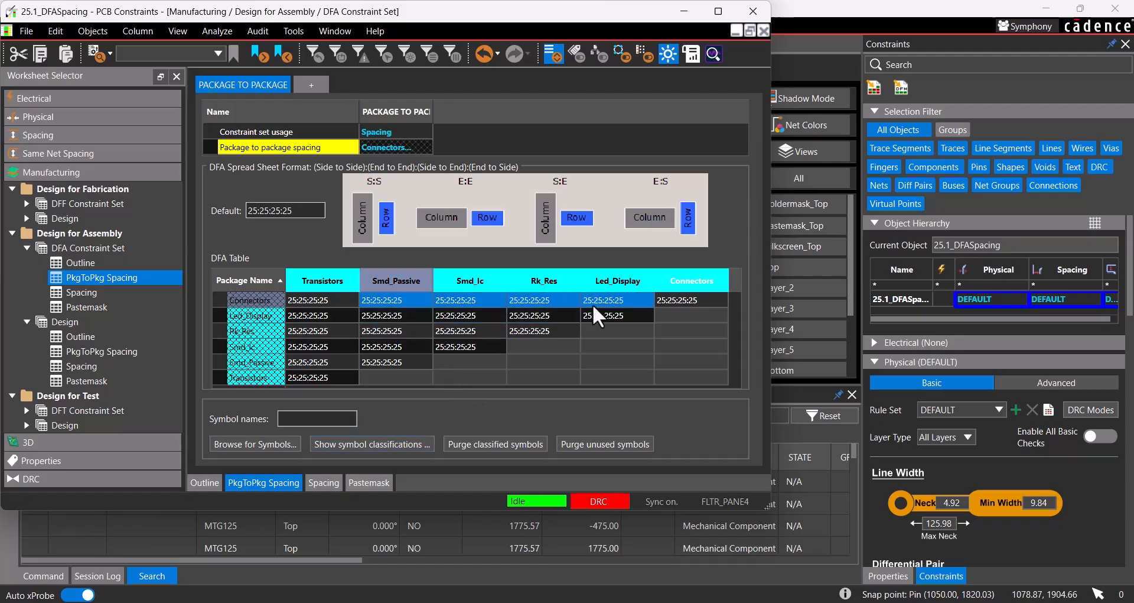
double_click(672, 300)
text(50:5)
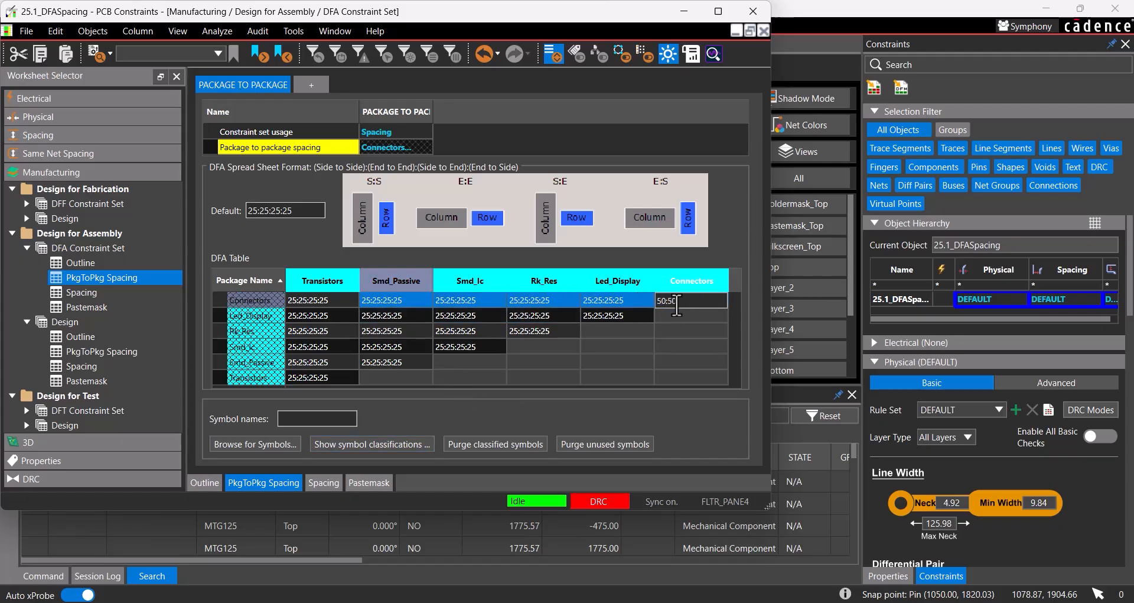
text(0:50:50)
key(Return)
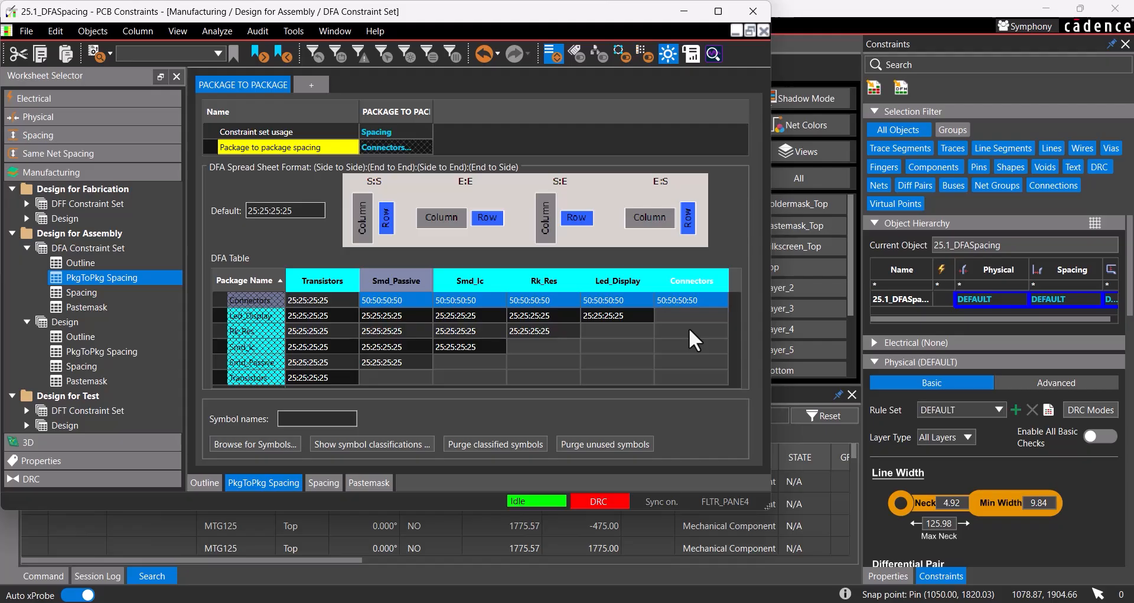
Step: In the Led_Display row, set the spacing to Rk_Res to 10:15:15:15 and to Led_Display to 10:40:25:25
click(568, 313)
text(10:15)
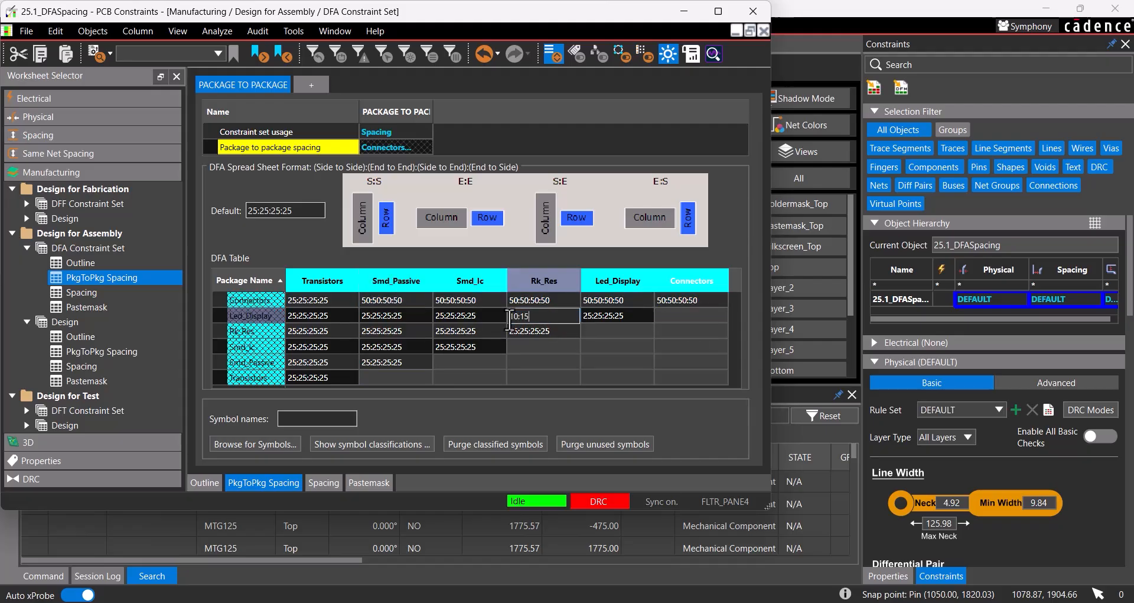
text(:15:15)
key(Return)
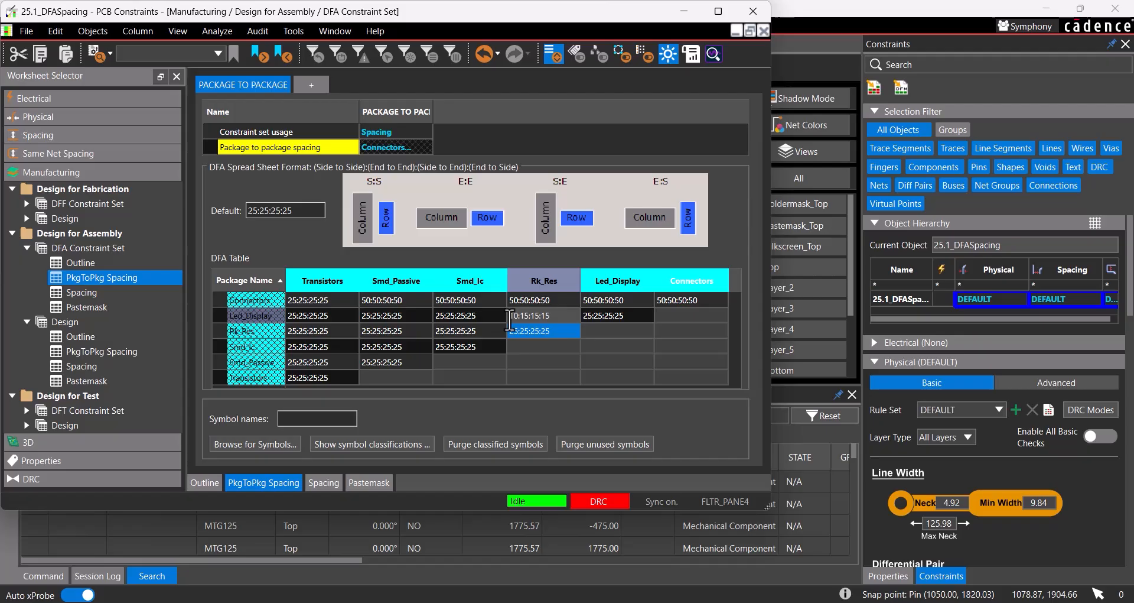
click(625, 315)
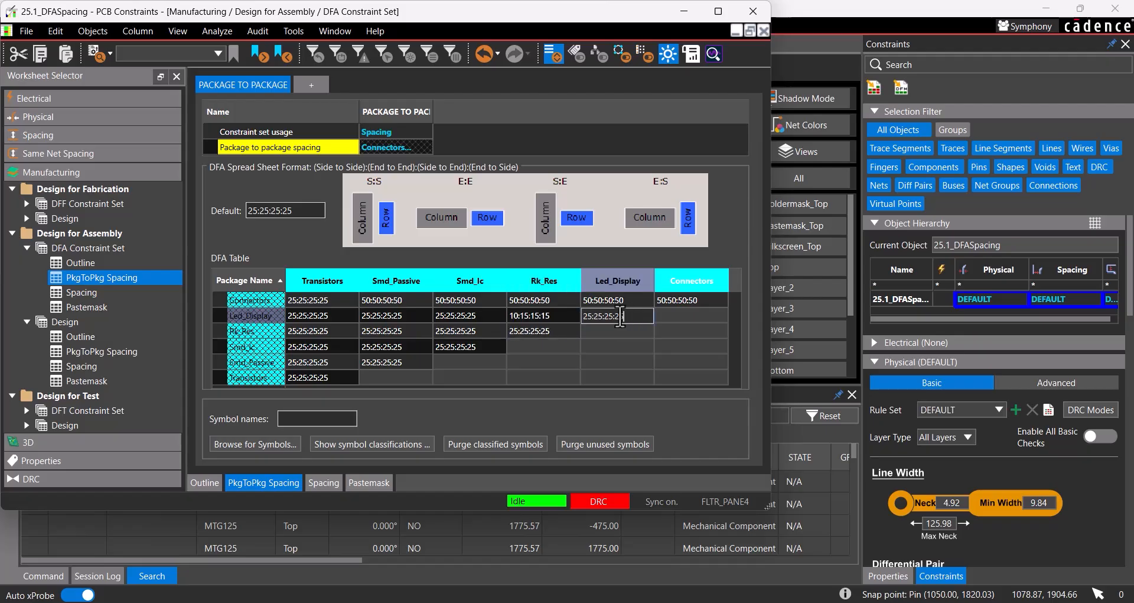
text(10:40:25)
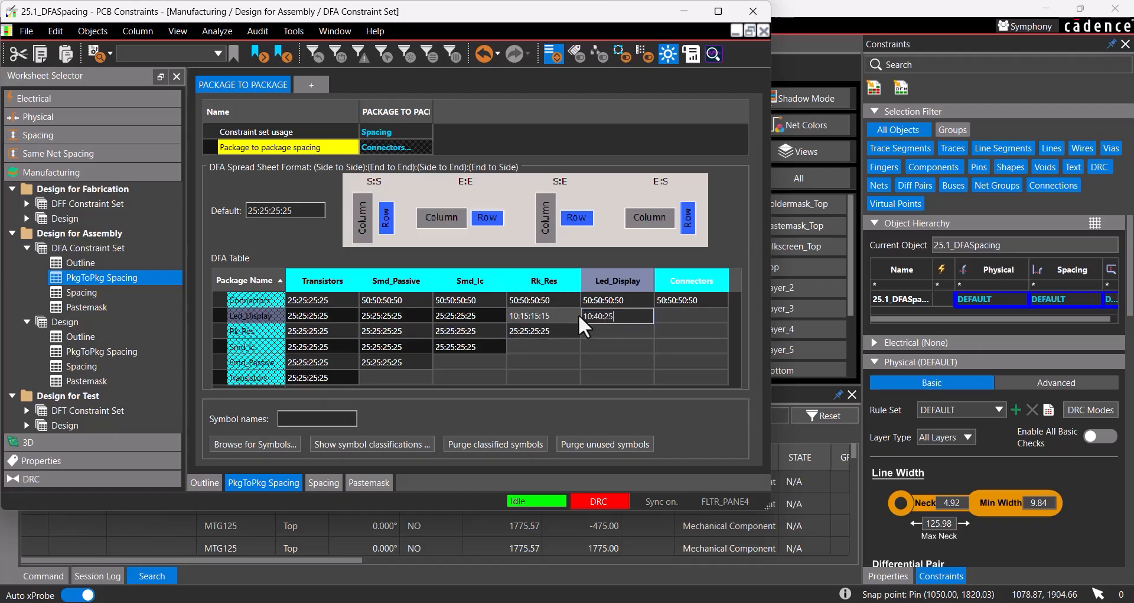
text(:25)
key(Return)
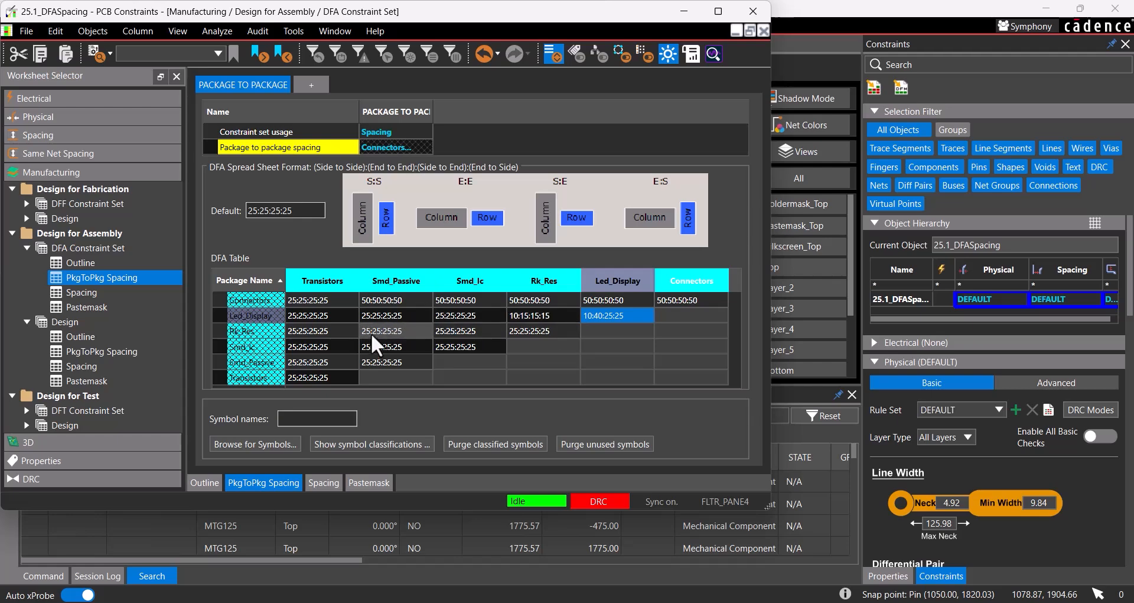
Step: In the Rk_Res row, set the spacing to Smd_Passive and Smd_Ic to 10:15:15:15
click(440, 332)
text(10)
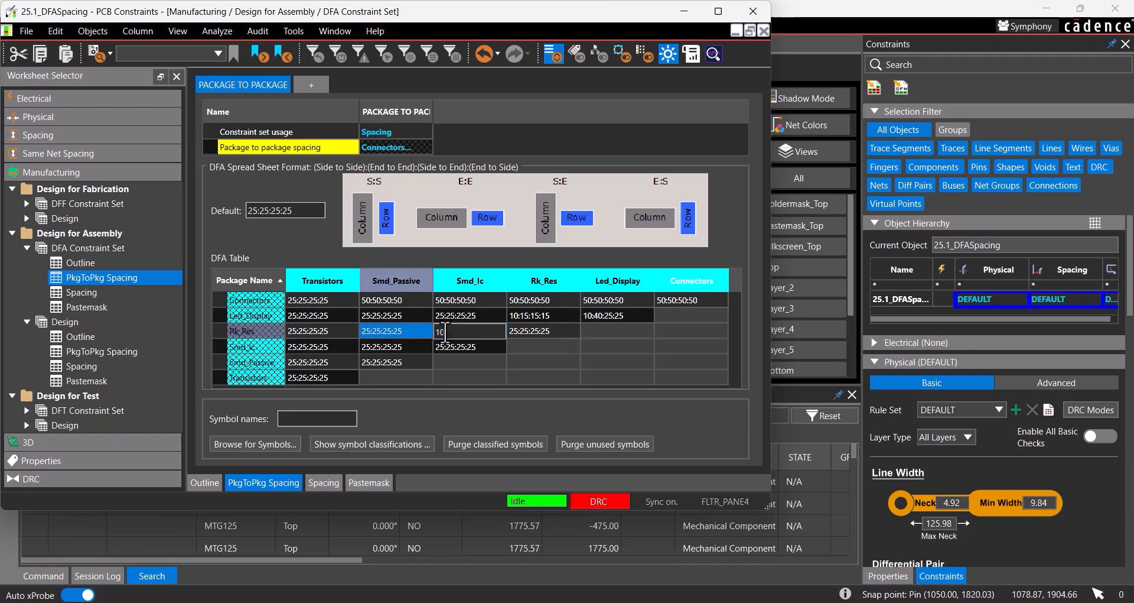
text(:15:15:15)
Step: In the Smd_Passive column, set the Smd_Ic spacing to 25:30:15:30 and the Smd_Passive spacing to 10:15:15:15
click(414, 346)
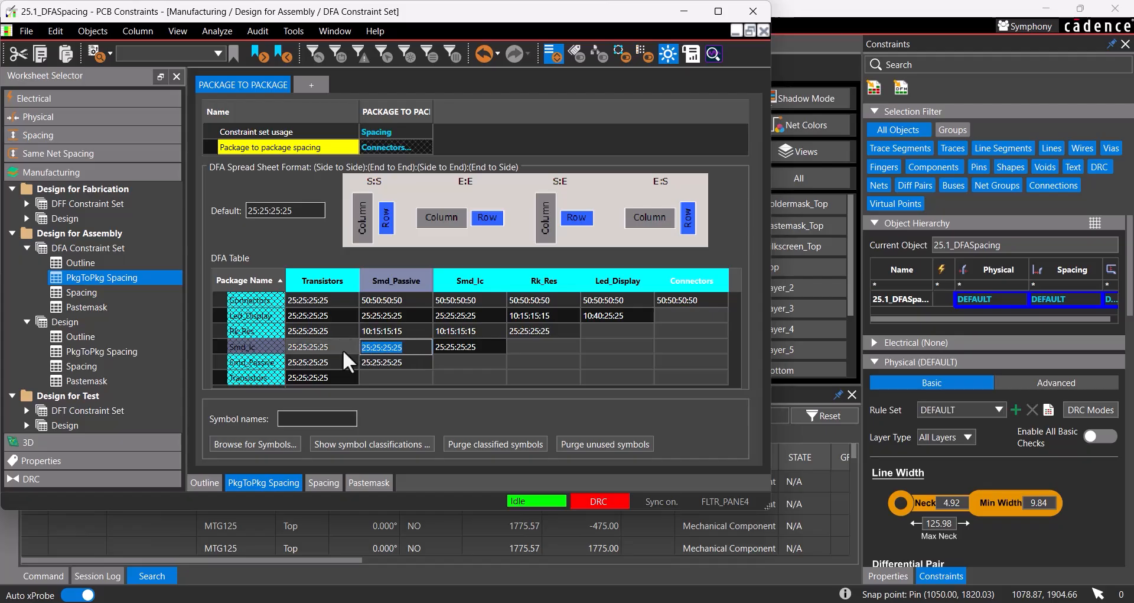
text(25:30:15:30)
key(Return)
text(10)
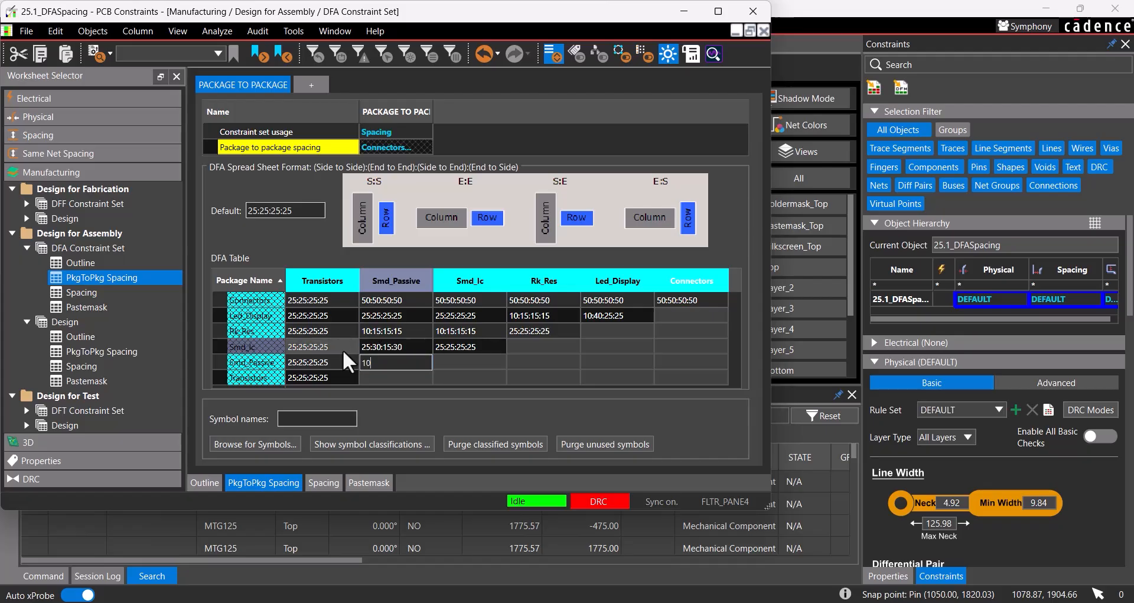
text(:15:15:15)
key(Return)
Step: Set the Transistors to Transistors spacing to 50:50:50:50 in the DFA table
click(349, 373)
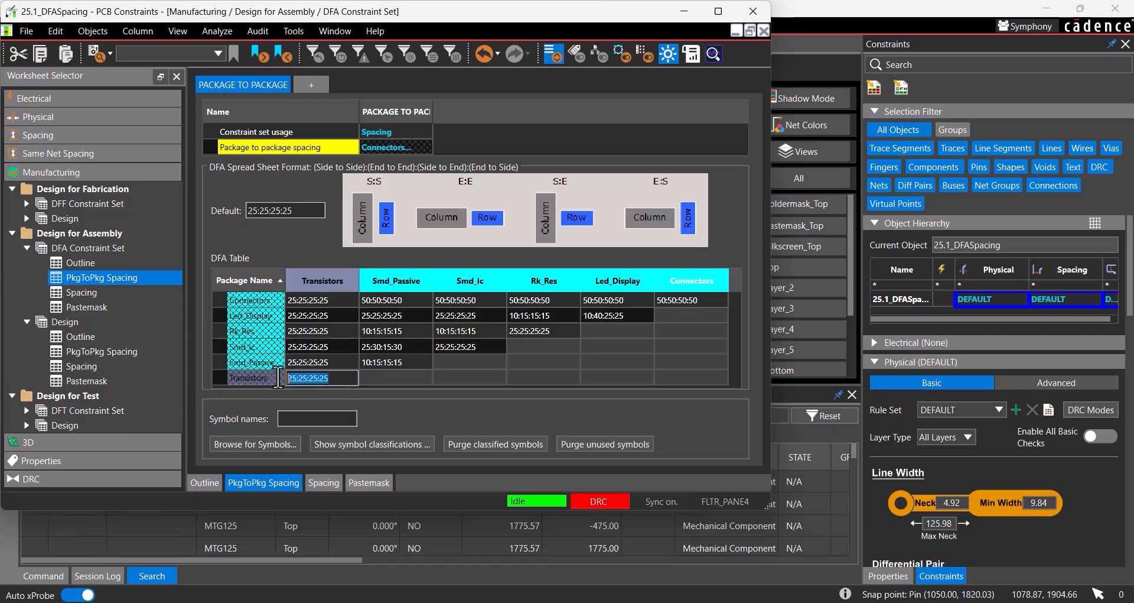
text(50:50:50:50)
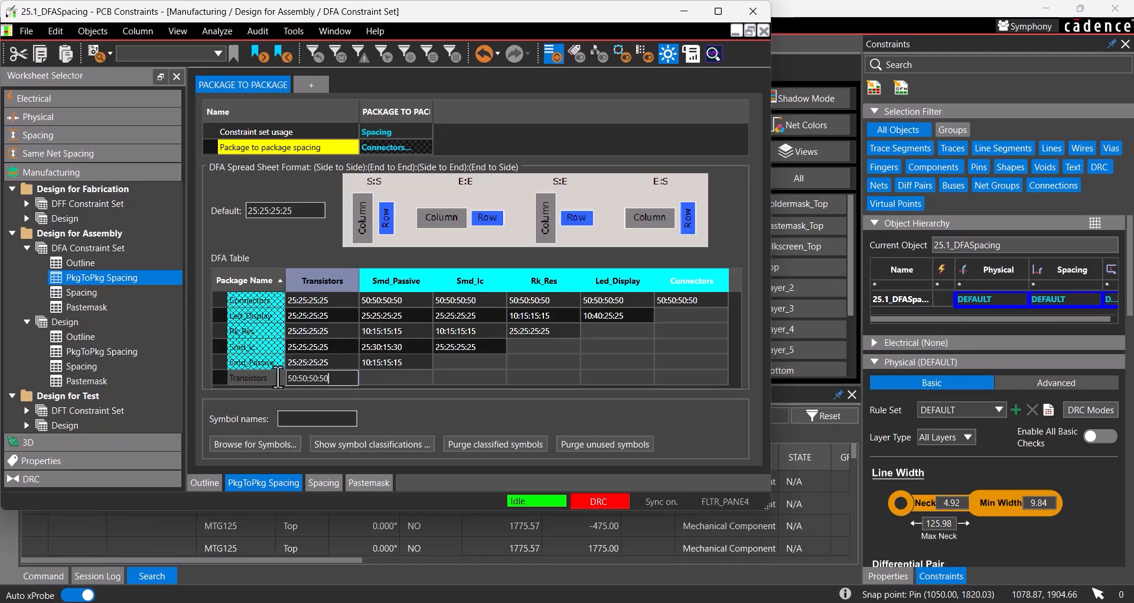
key(Return)
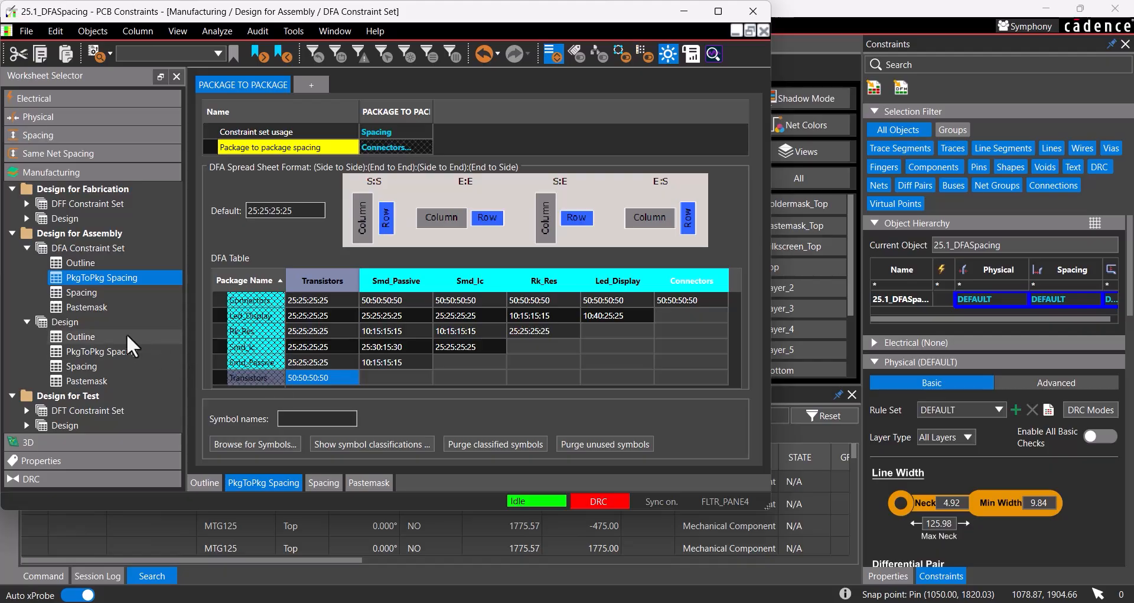
Step: In the design-level PkgToPkg Spacing worksheet, assign the PACKAGE TO PACKAGE constraint set to the Assembly Layers of PRIMARY
click(122, 350)
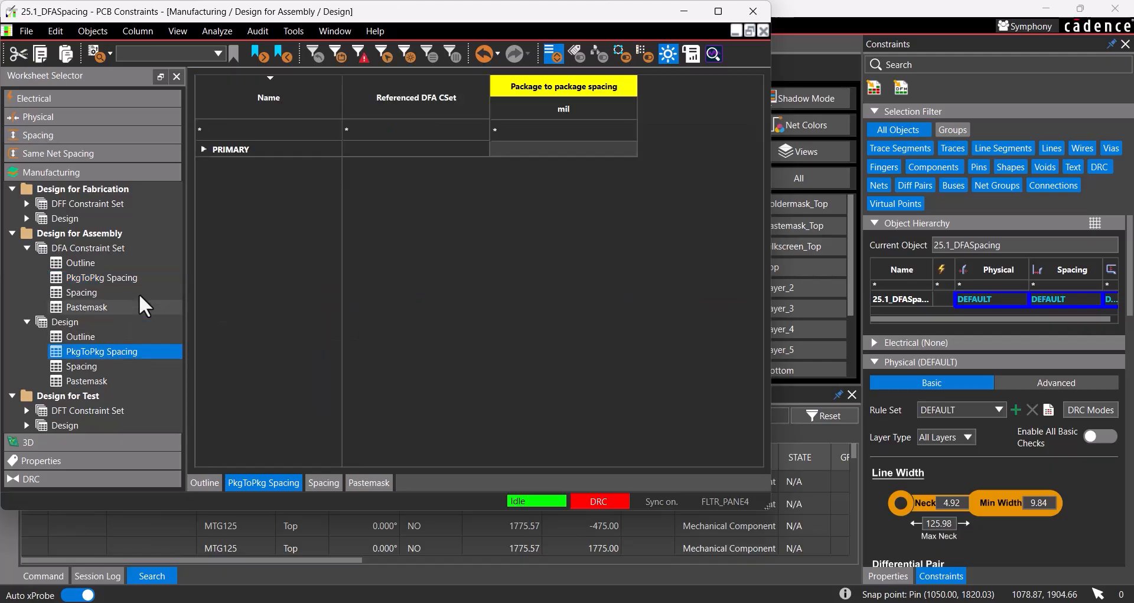
click(203, 148)
click(217, 165)
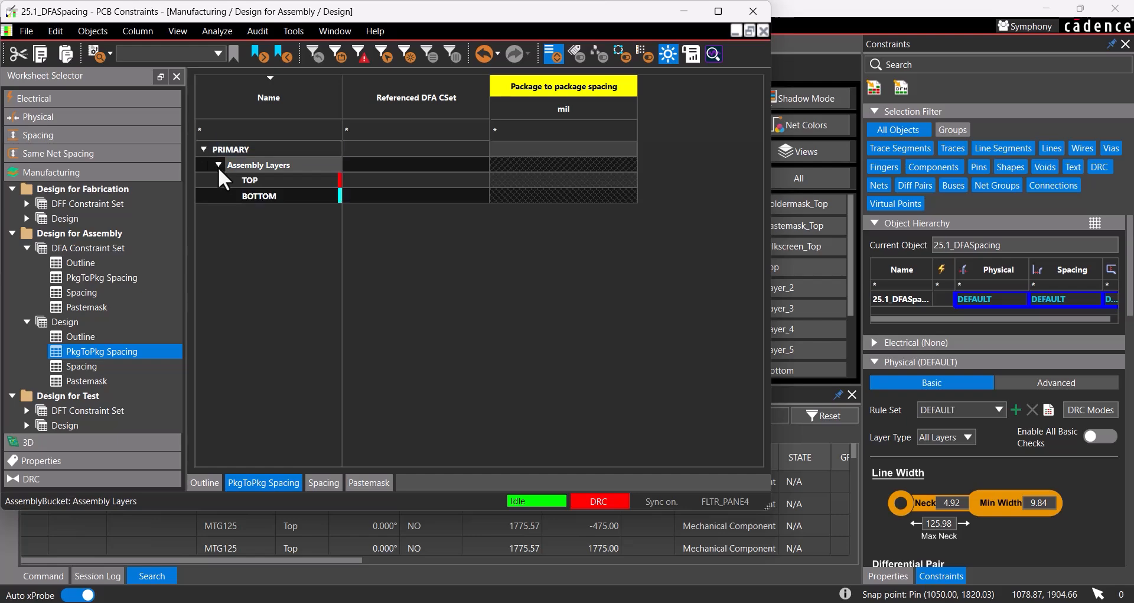
click(369, 164)
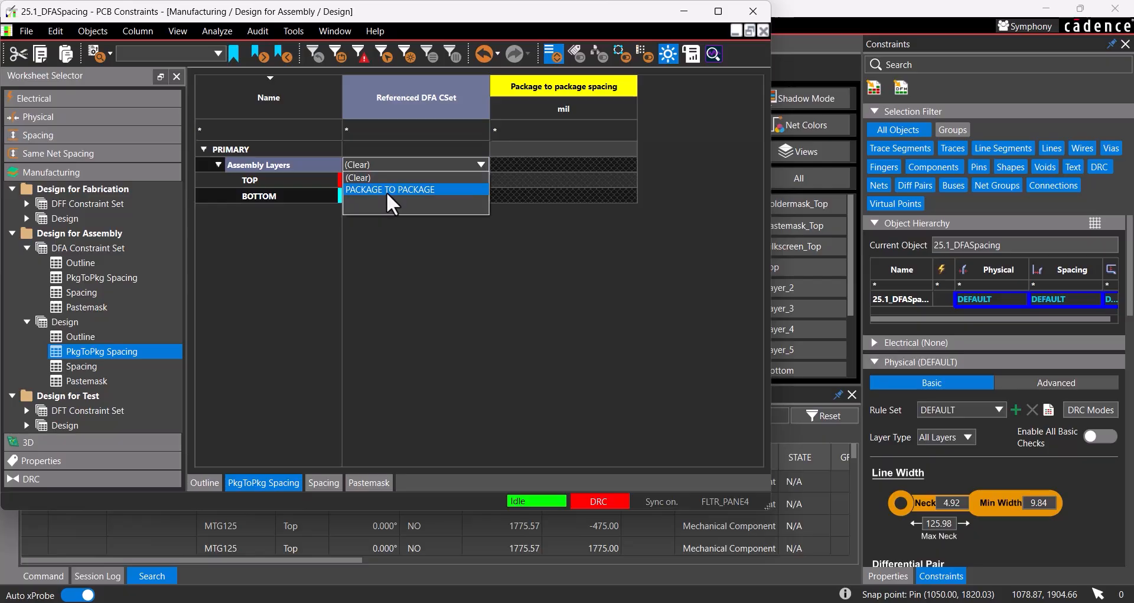
click(387, 189)
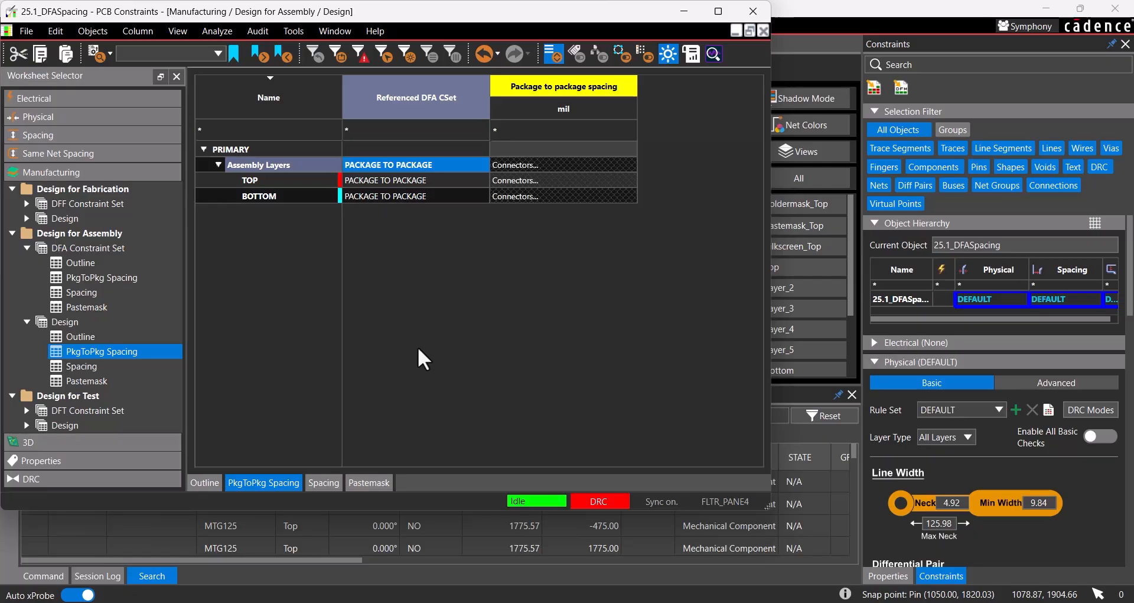
Step: Turn on all Design for Assembly PkgToPkg Spacing checks in the analysis modes and close the Constraint Manager
click(208, 27)
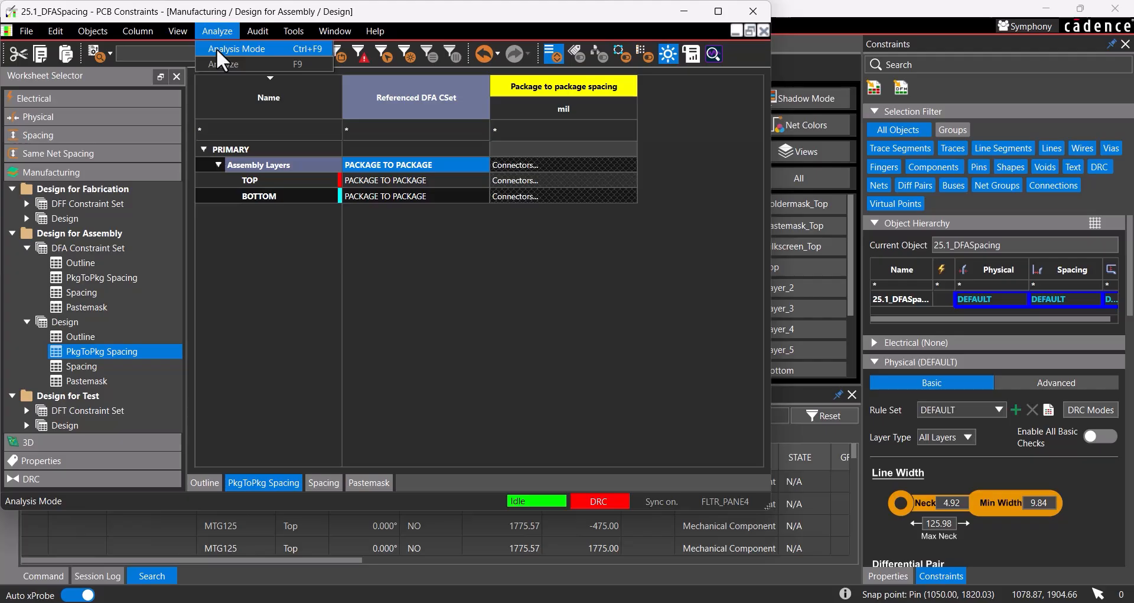
click(216, 48)
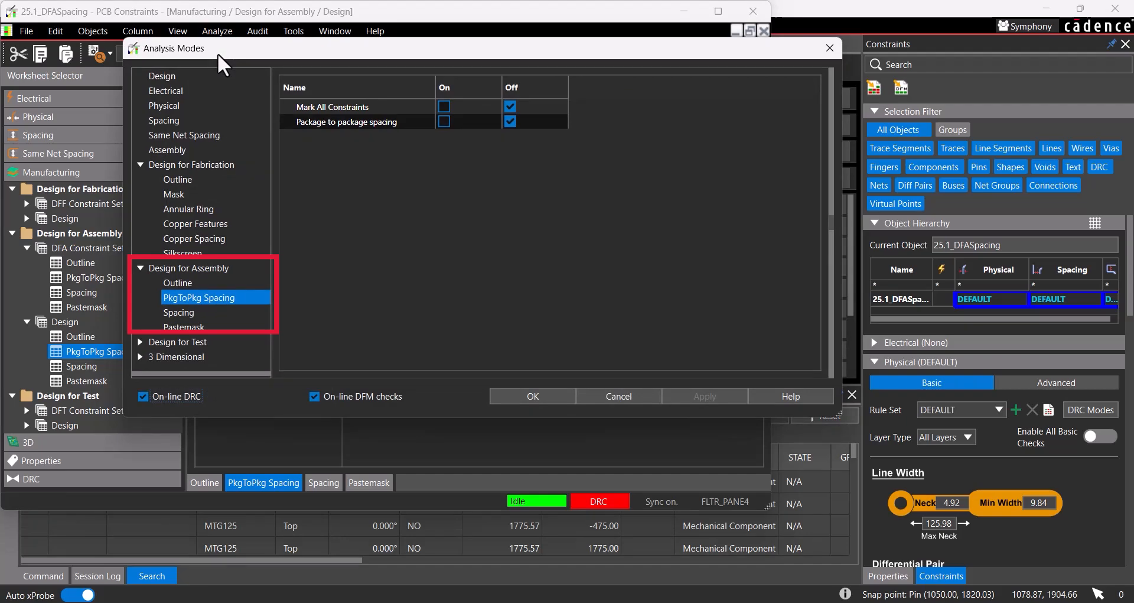
click(444, 107)
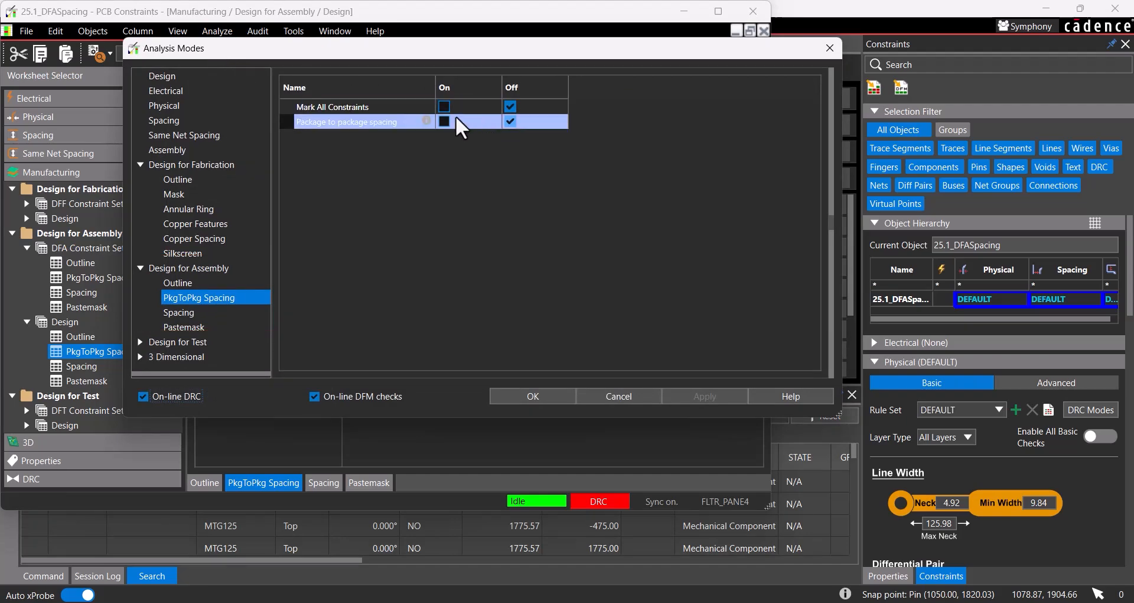
click(444, 106)
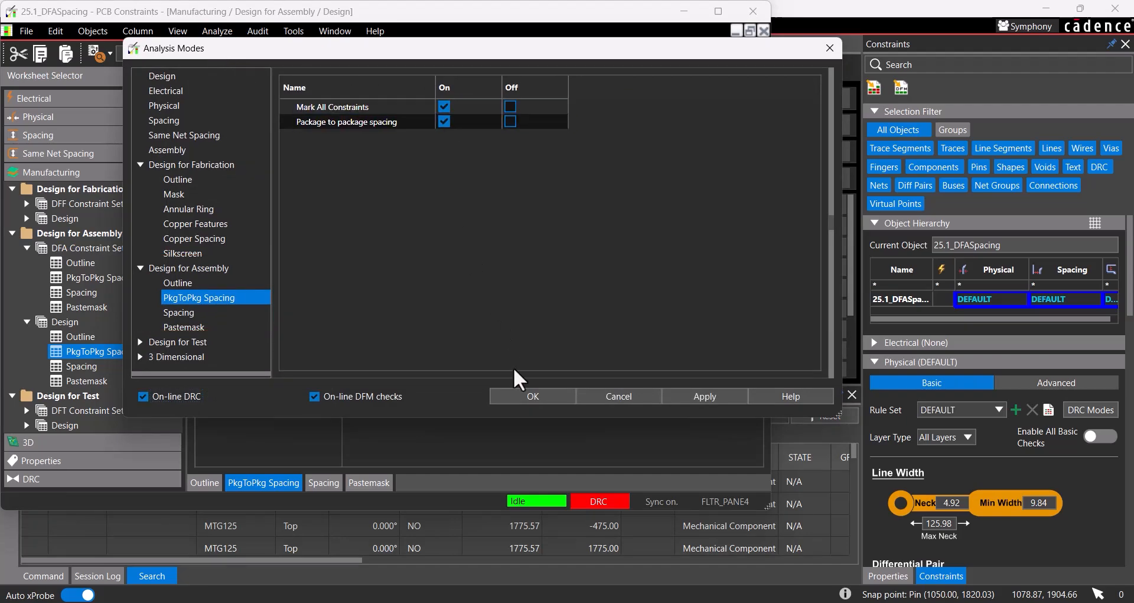
click(535, 397)
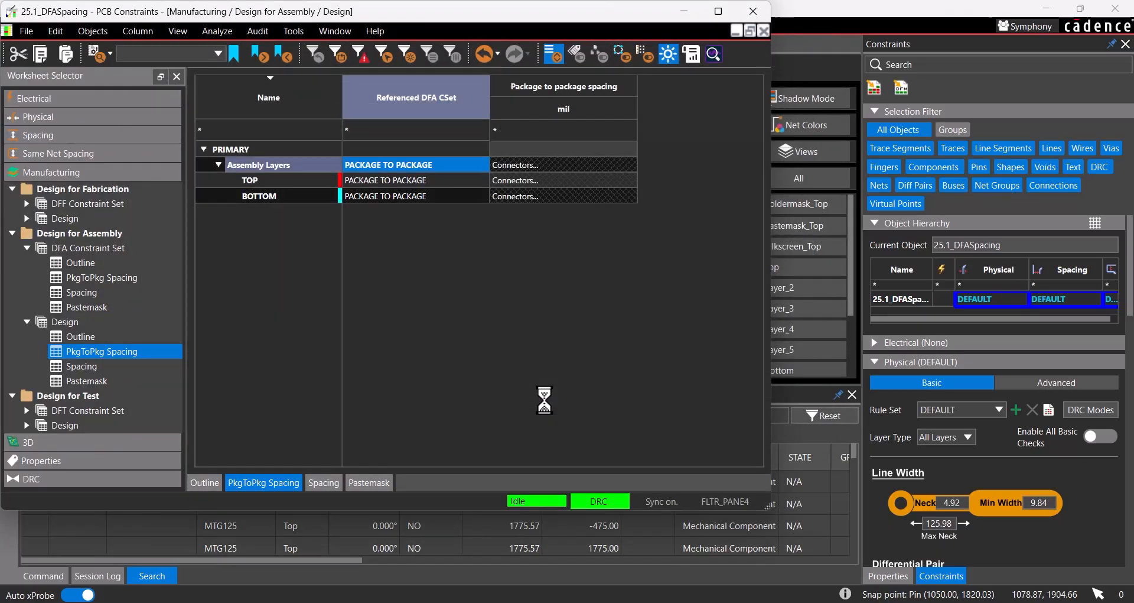
click(750, 8)
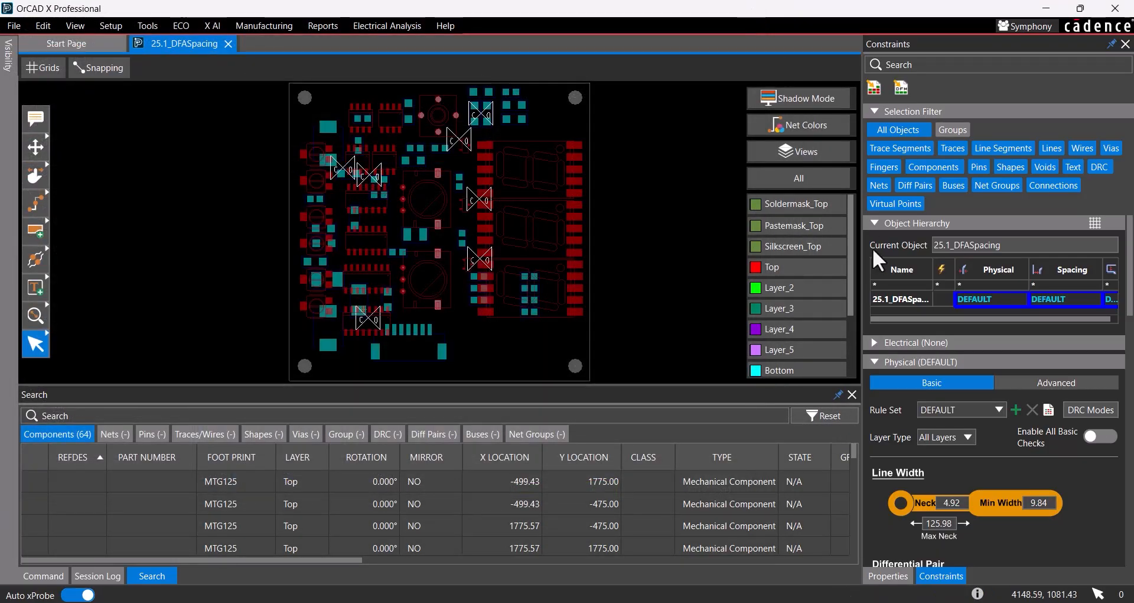
Step: List the board's DRC errors and examine the side-to-side package spacing violation between R6 and R3
click(880, 574)
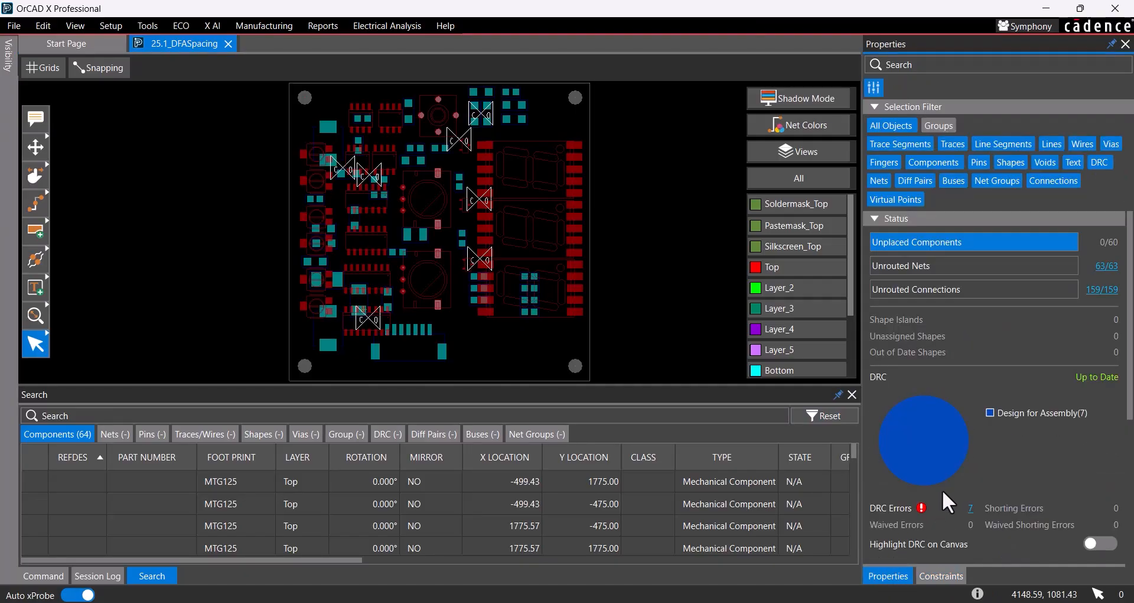
click(969, 507)
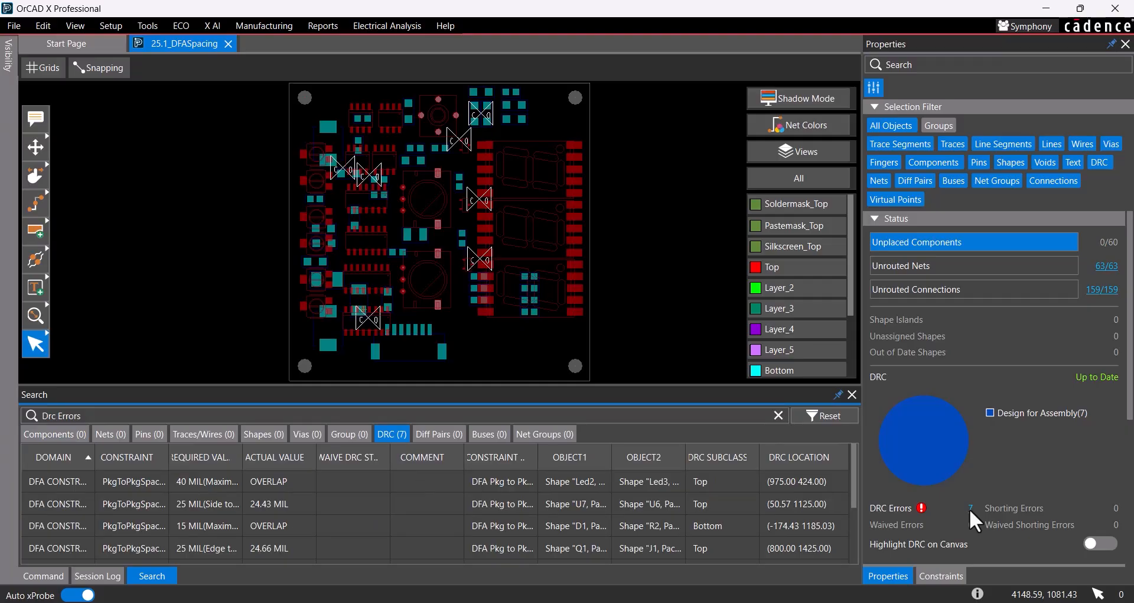
scroll(437, 499, down, 1)
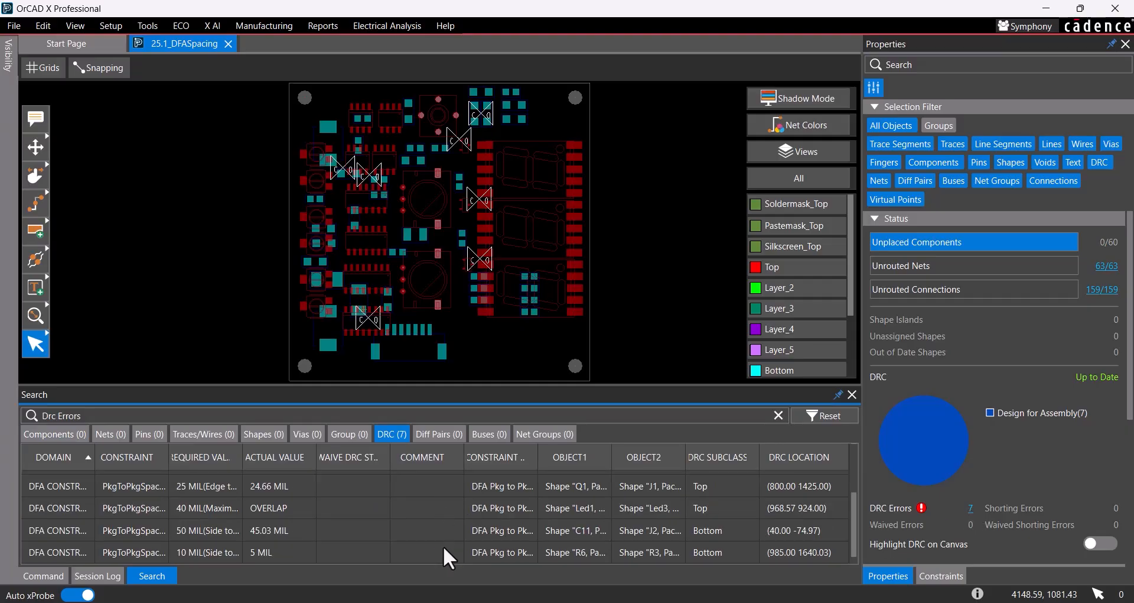
click(502, 553)
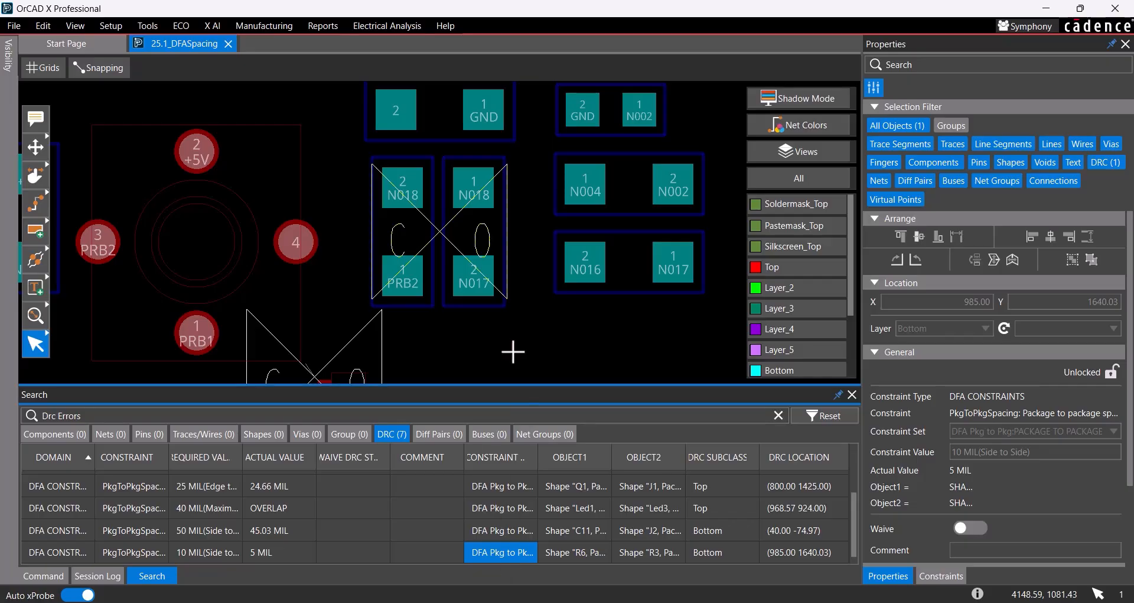
mouse_move(440, 230)
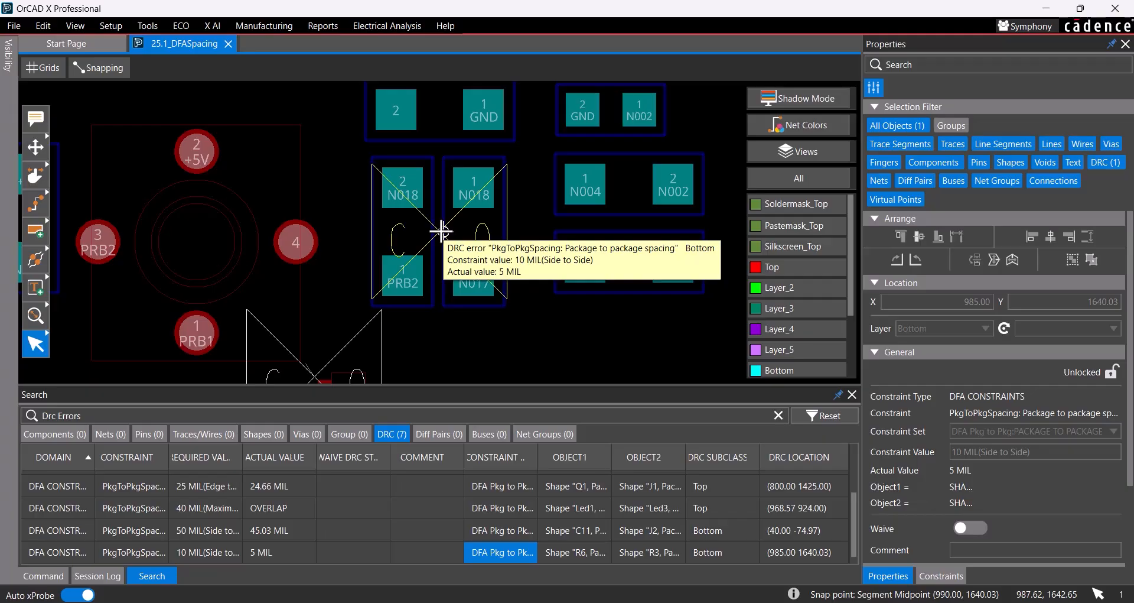
Step: Limit selection to components and set Move to relative coordinates, with the move origin at R6's lower-left outline corner (990.00, 1530.03)
click(900, 126)
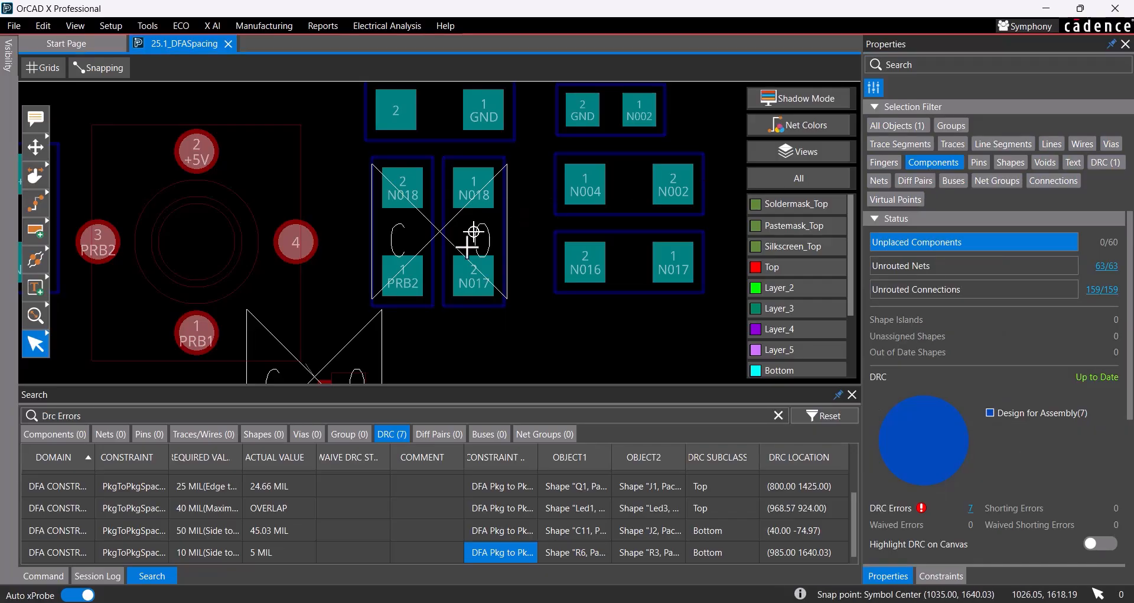
click(34, 147)
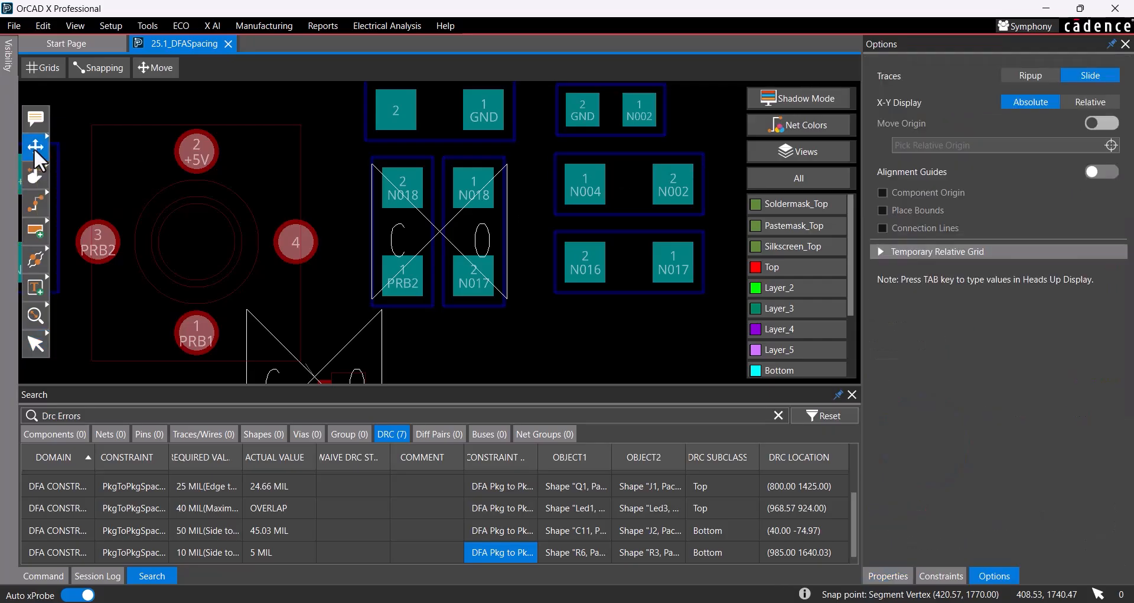
click(1104, 102)
click(1117, 143)
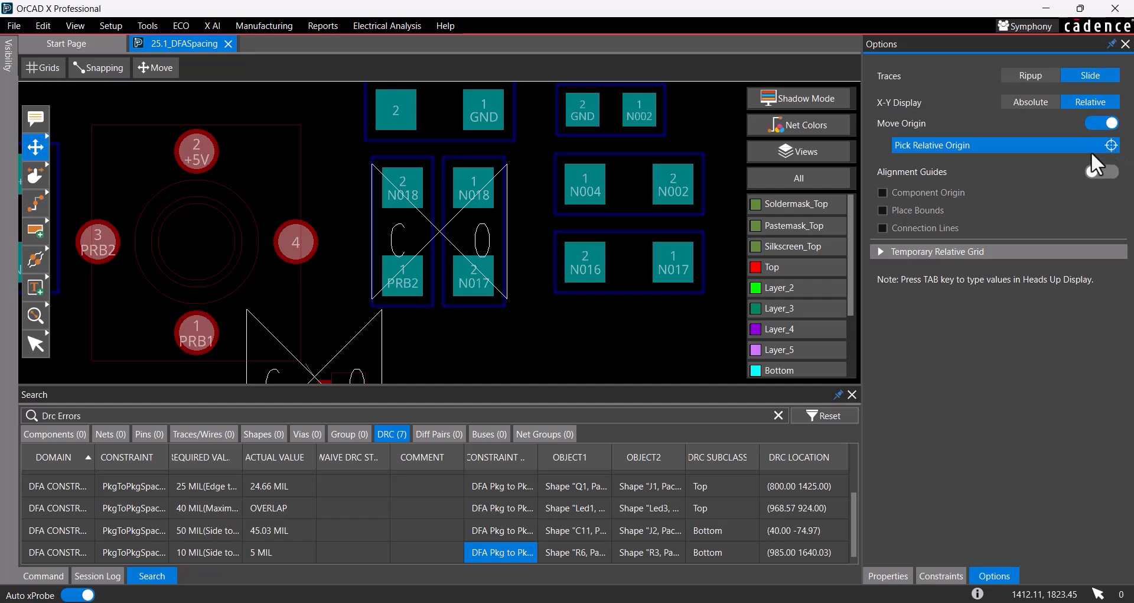
click(443, 307)
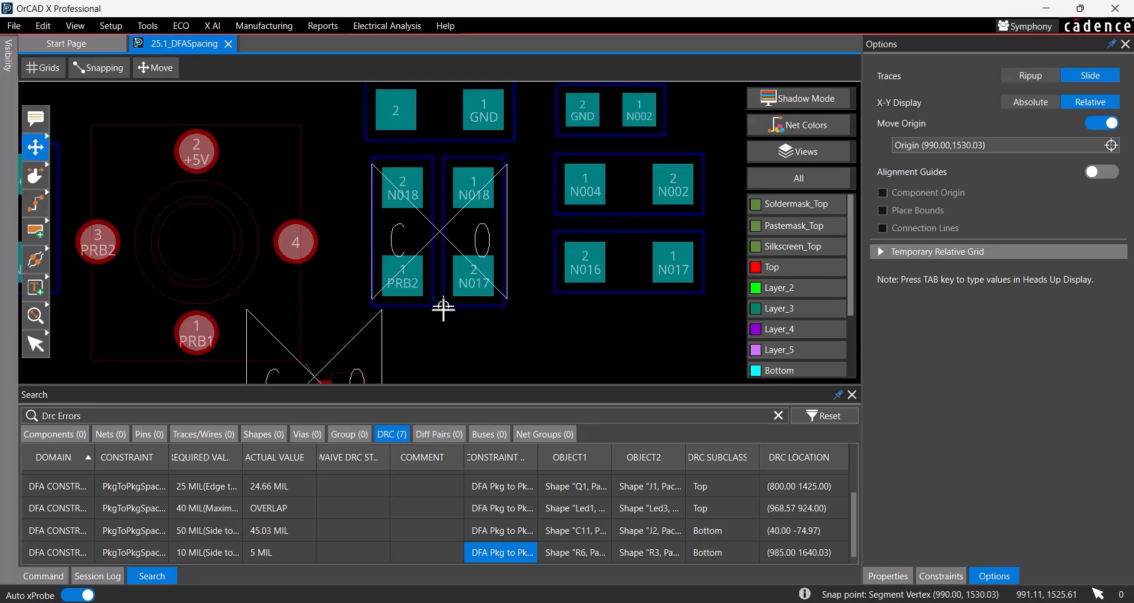
Step: Move resistor R6 from its lower-left outline corner by a relative offset of DX 5 and DY 0
click(443, 308)
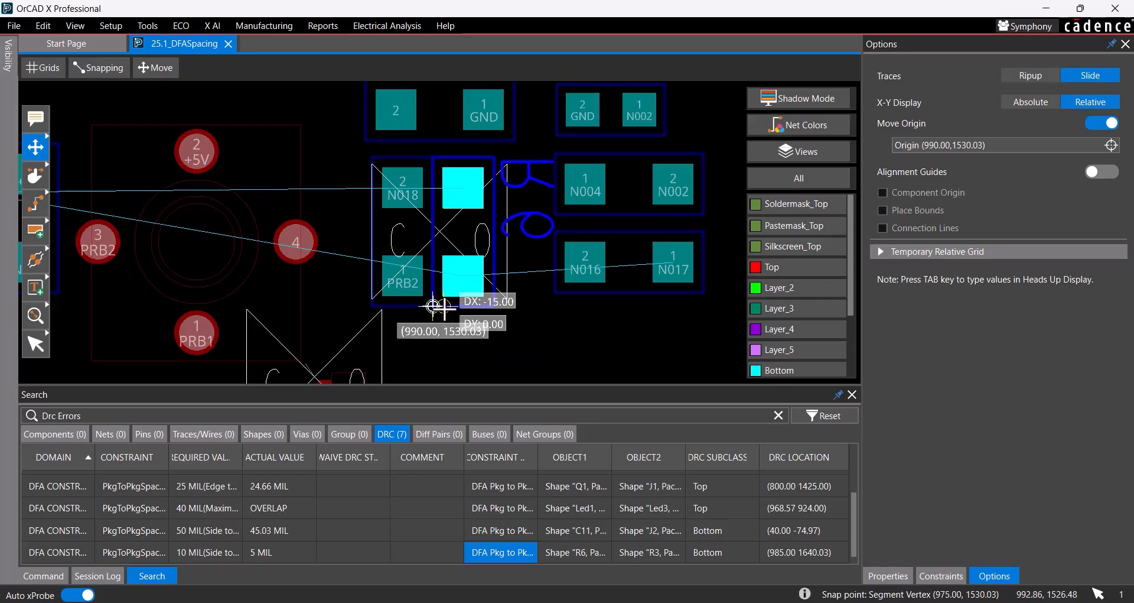
key(Tab)
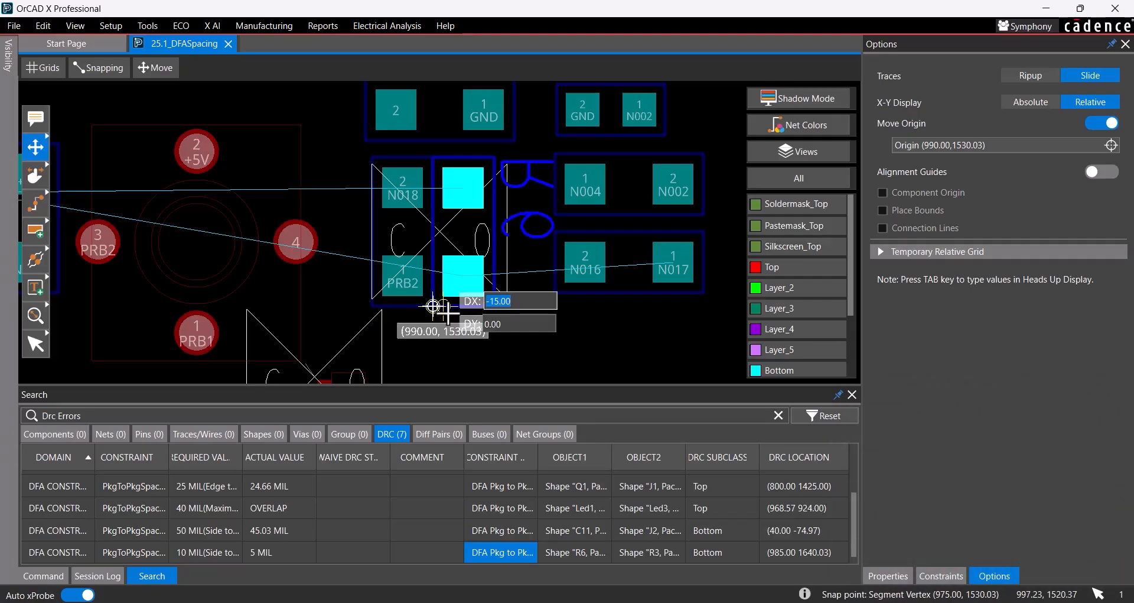
text(5)
key(Tab)
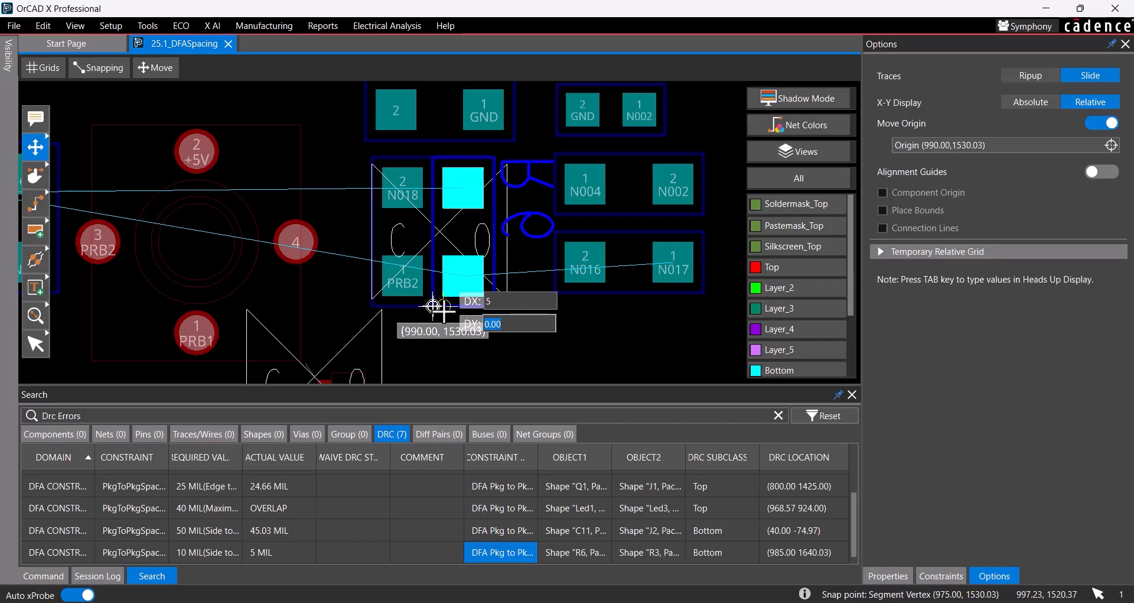
text(0)
key(Return)
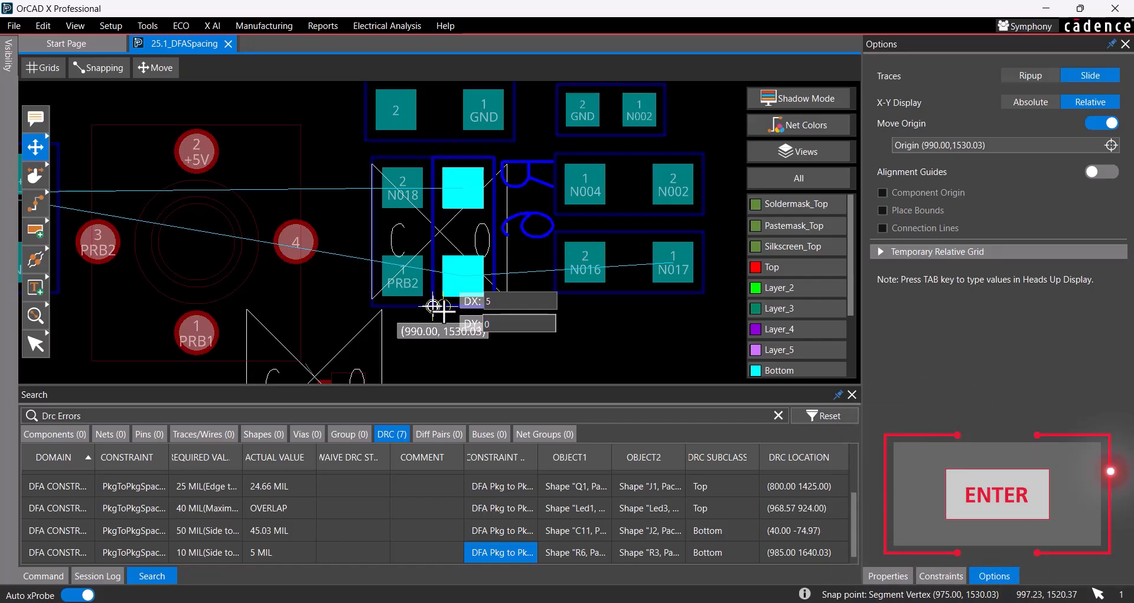